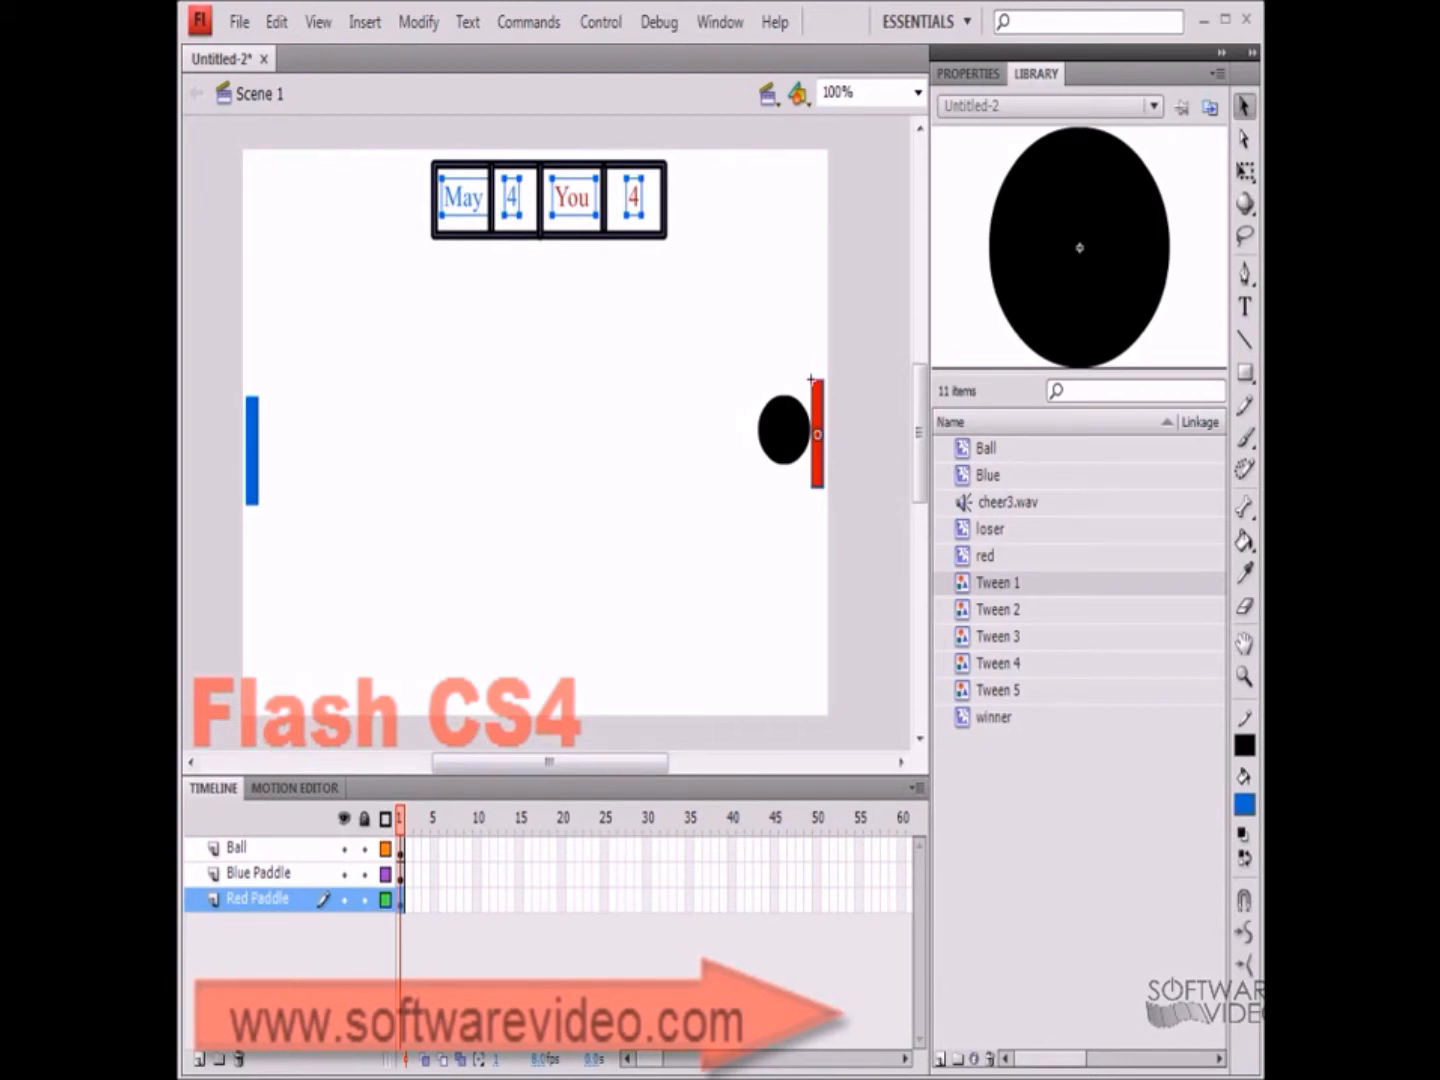
Insert keyframes at frame 60 on the Red Paddle, Blue Paddle and Ball layers
click(900, 899)
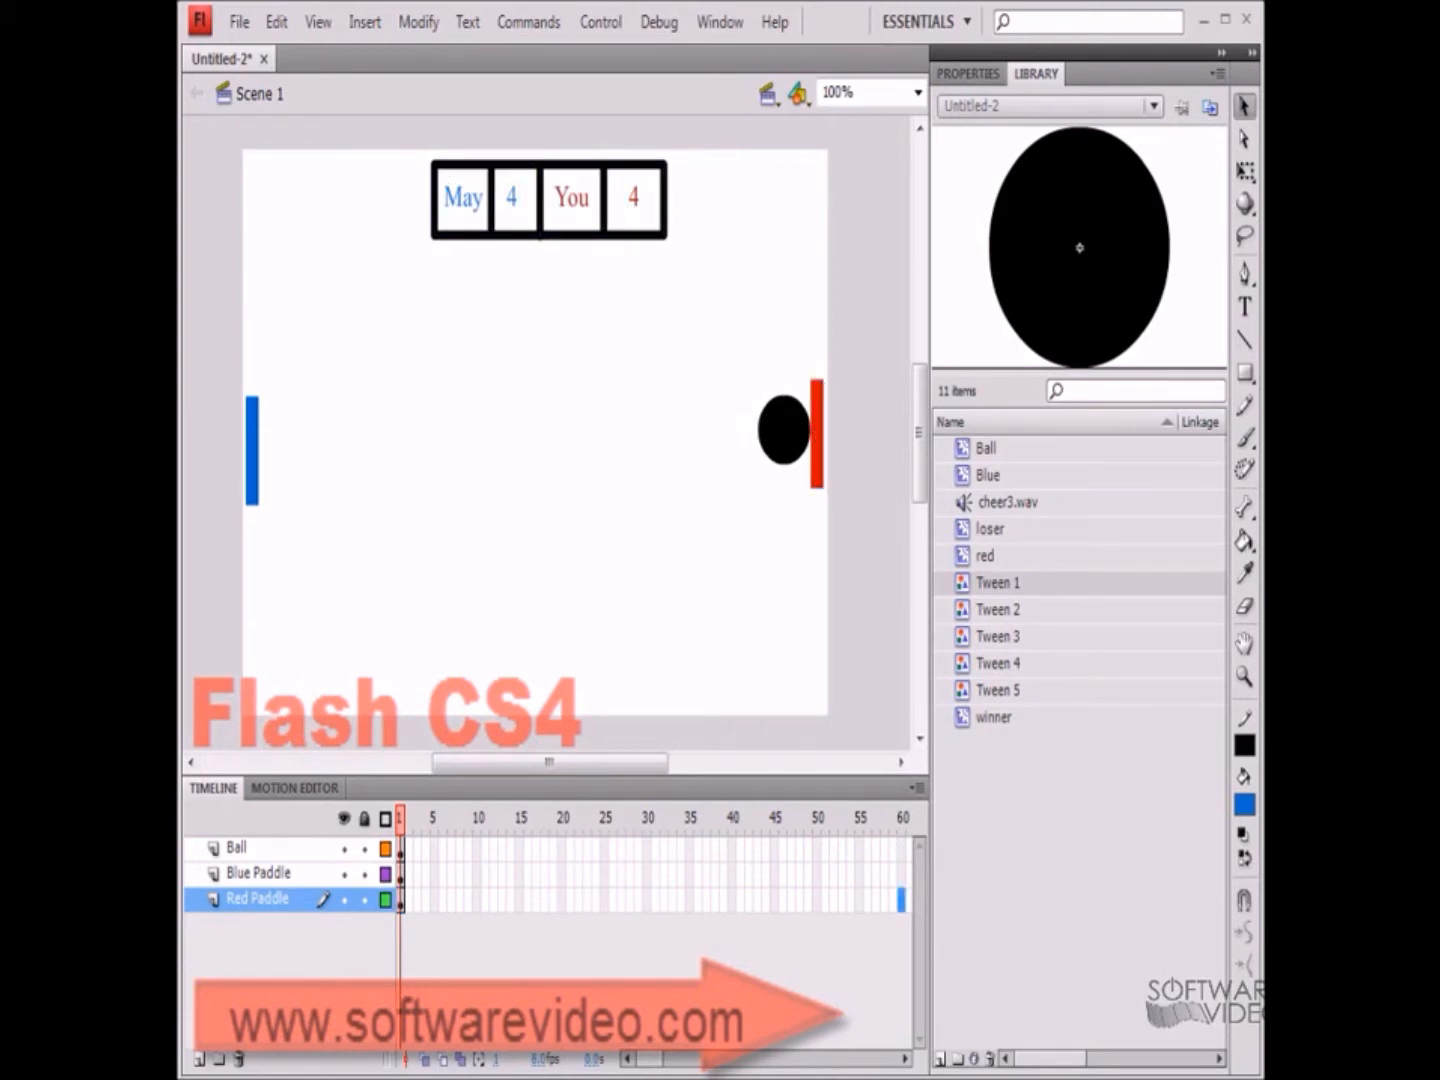
key(F6)
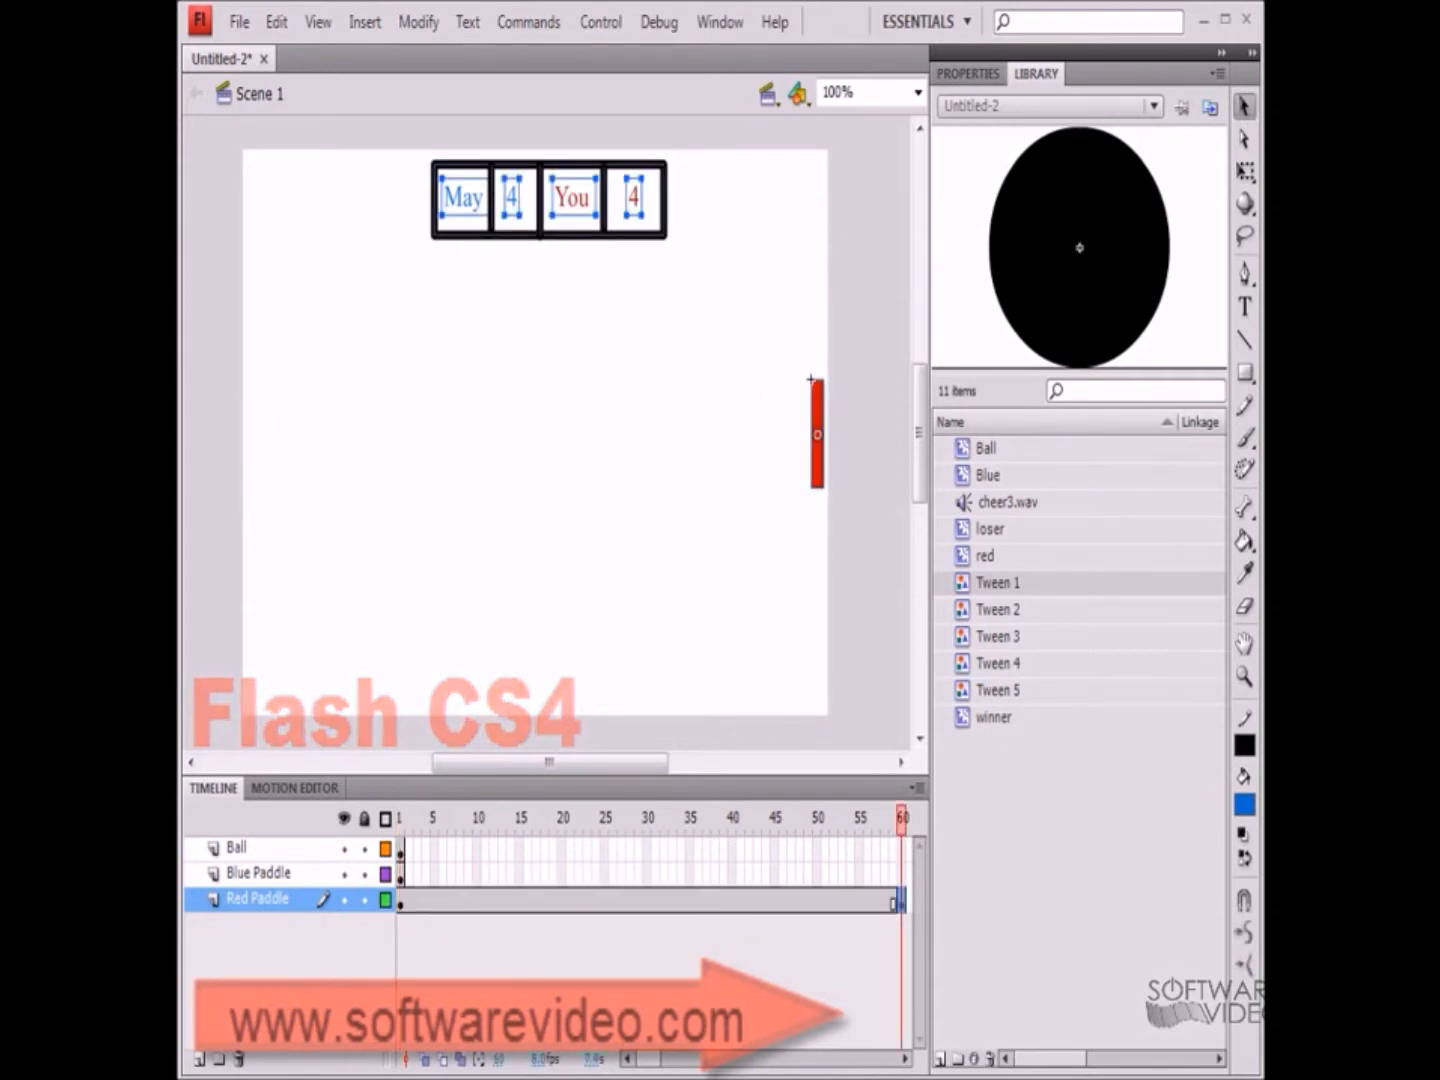
click(901, 874)
key(F6)
click(901, 848)
key(F6)
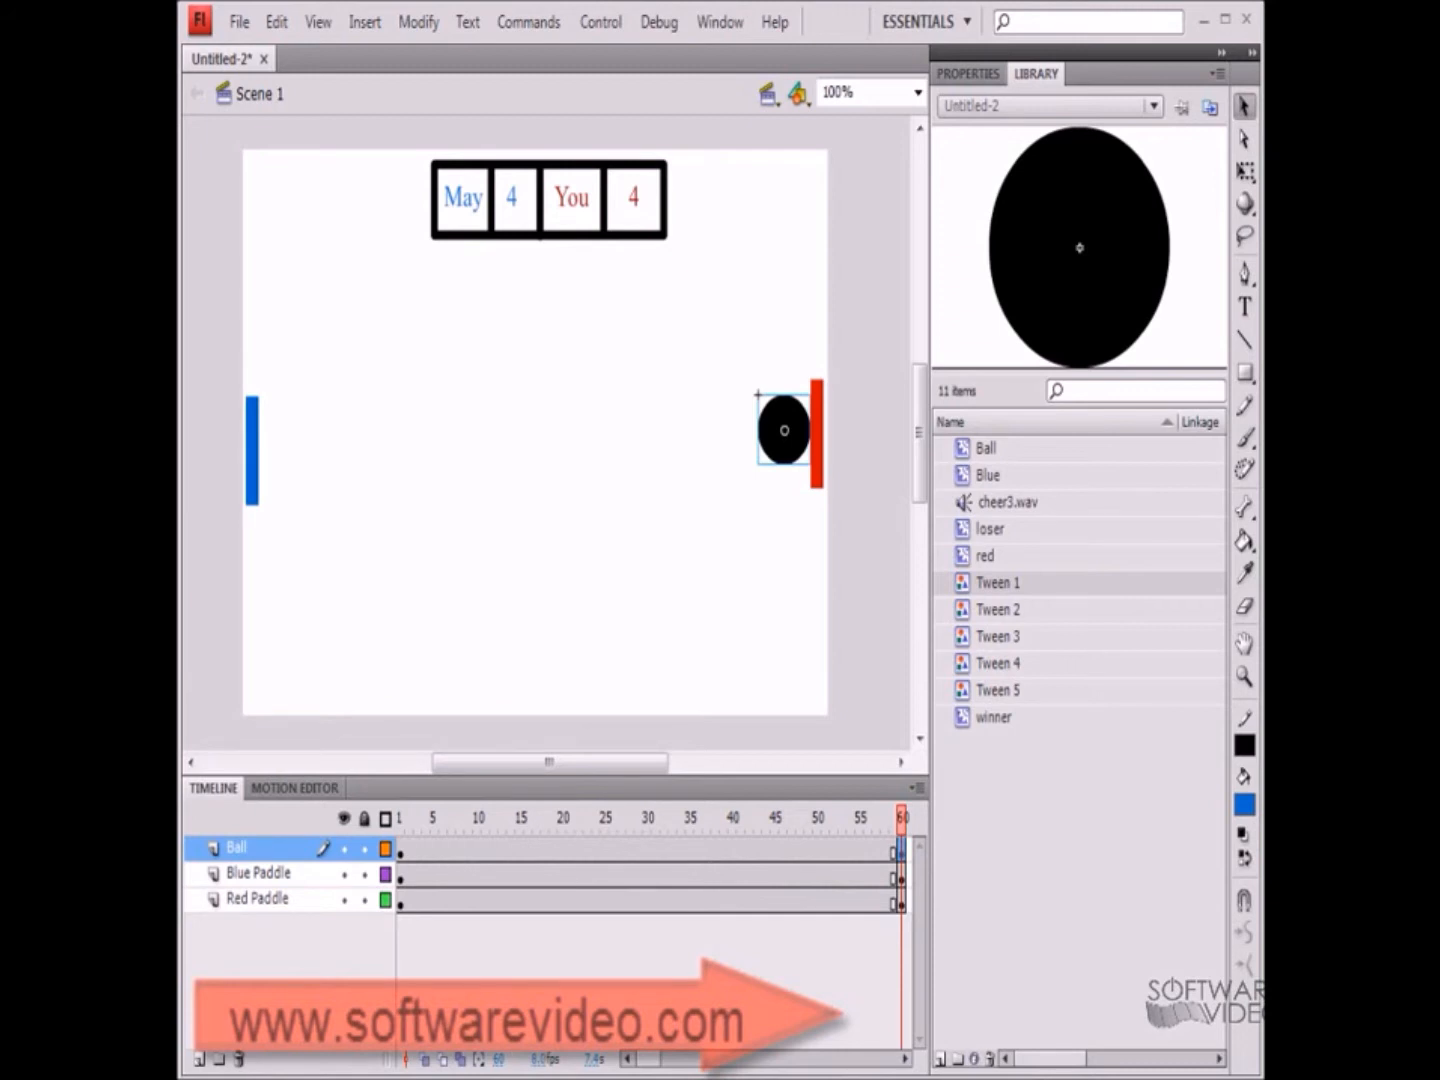
Add a new layer above the Red Paddle layer
click(257, 899)
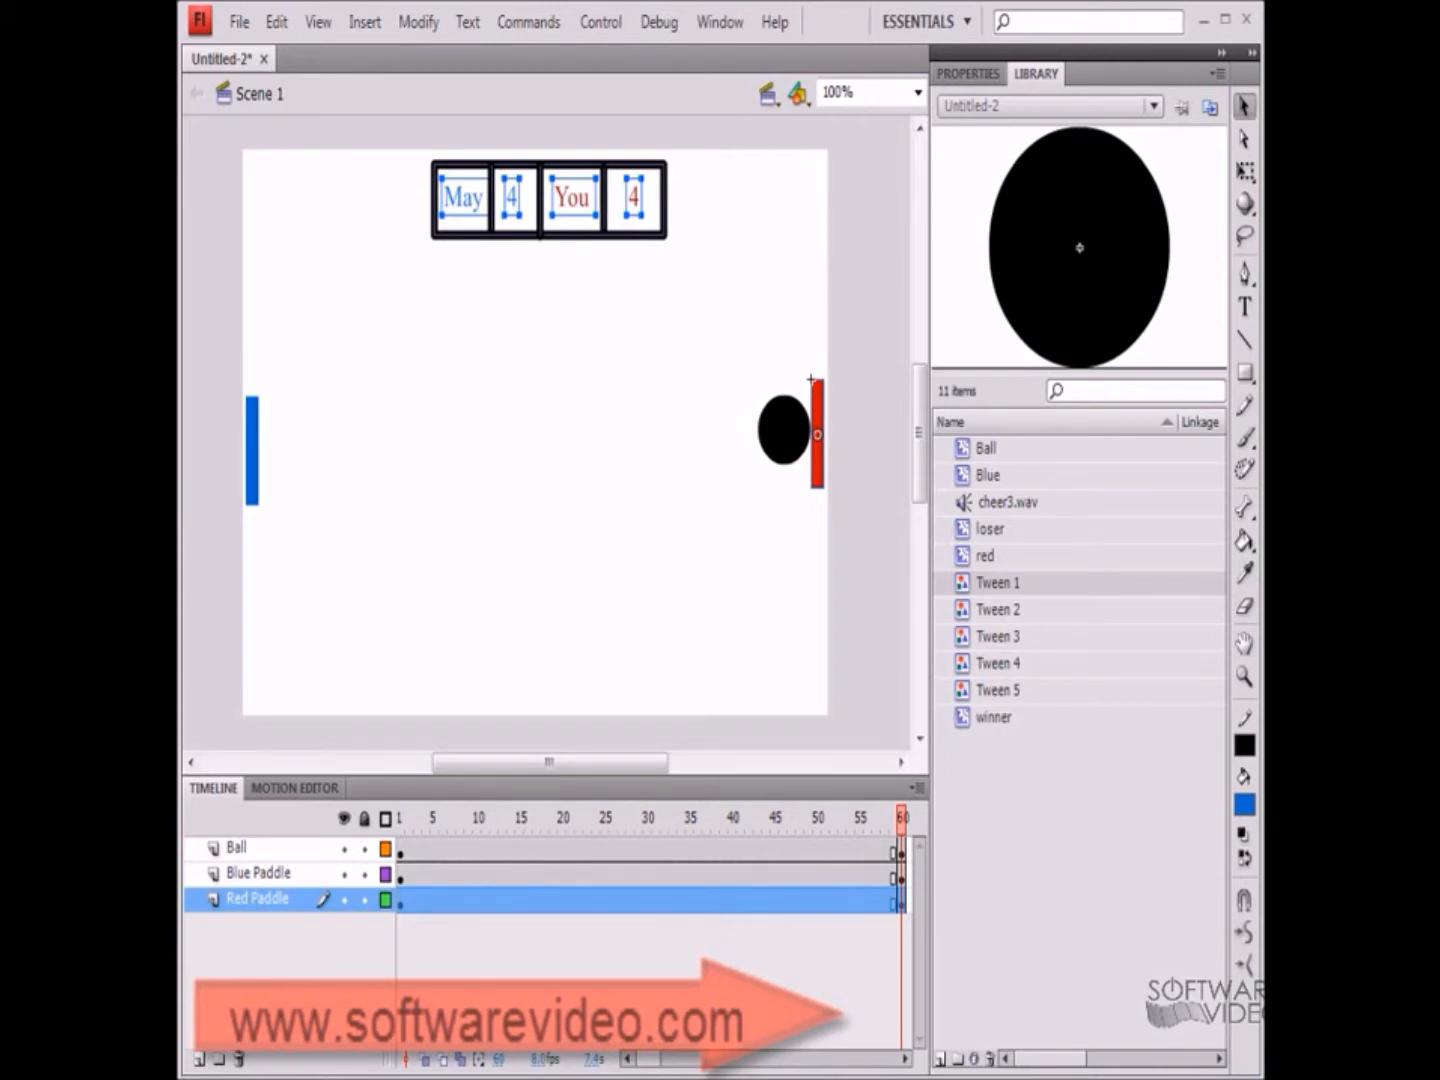
click(600, 1000)
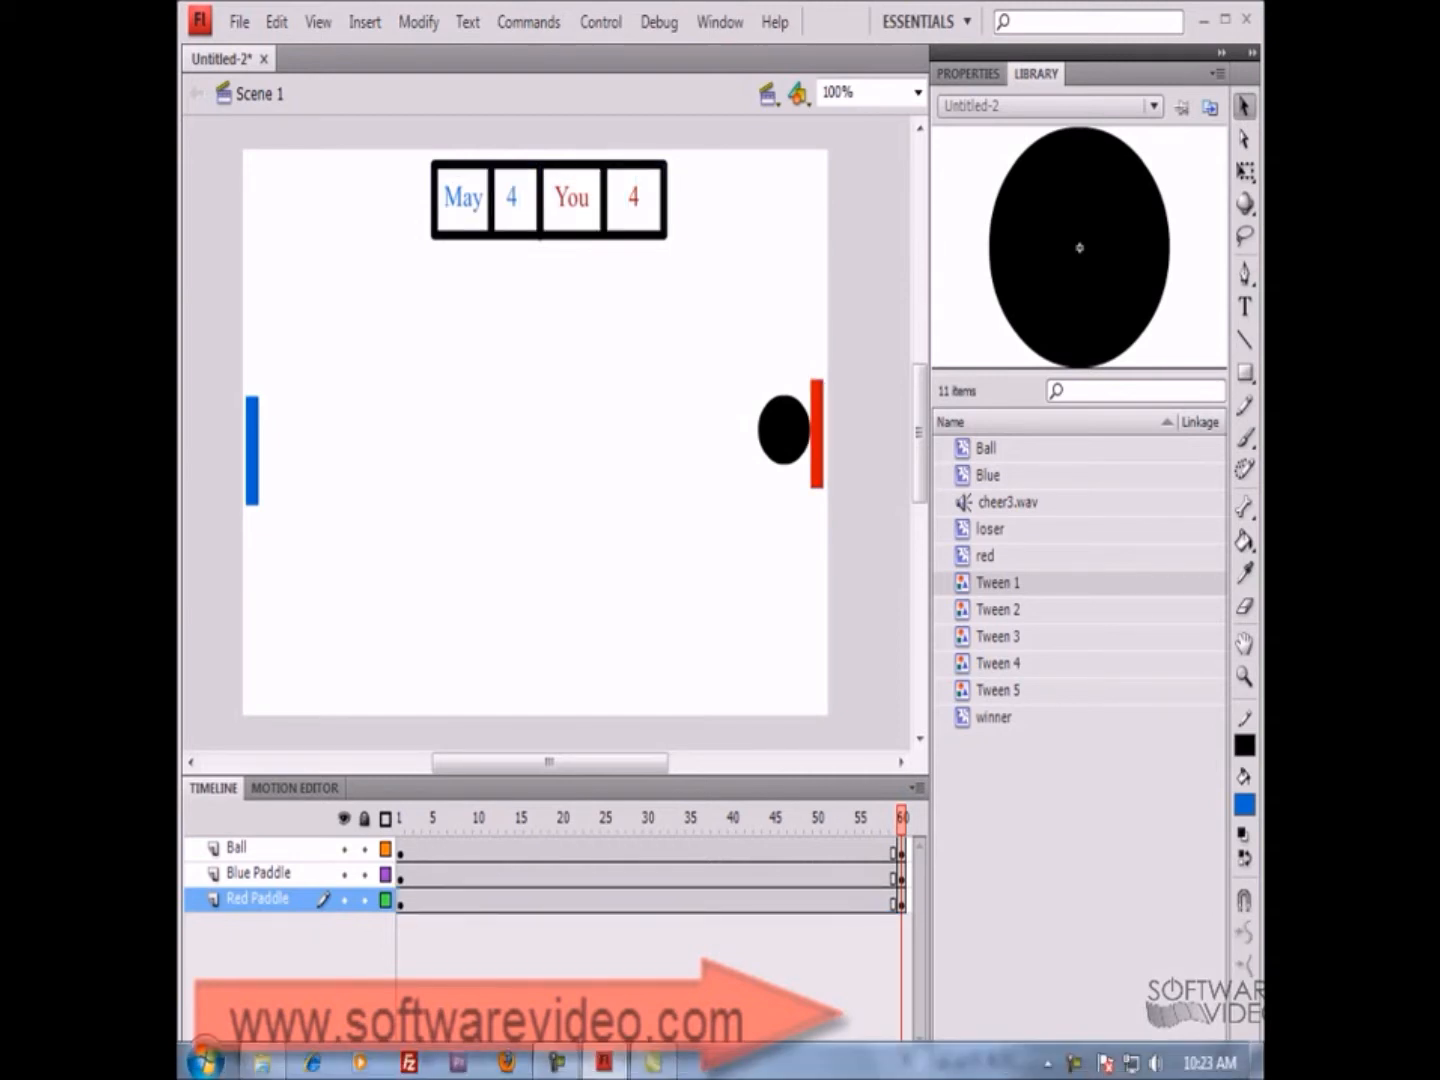
click(199, 1059)
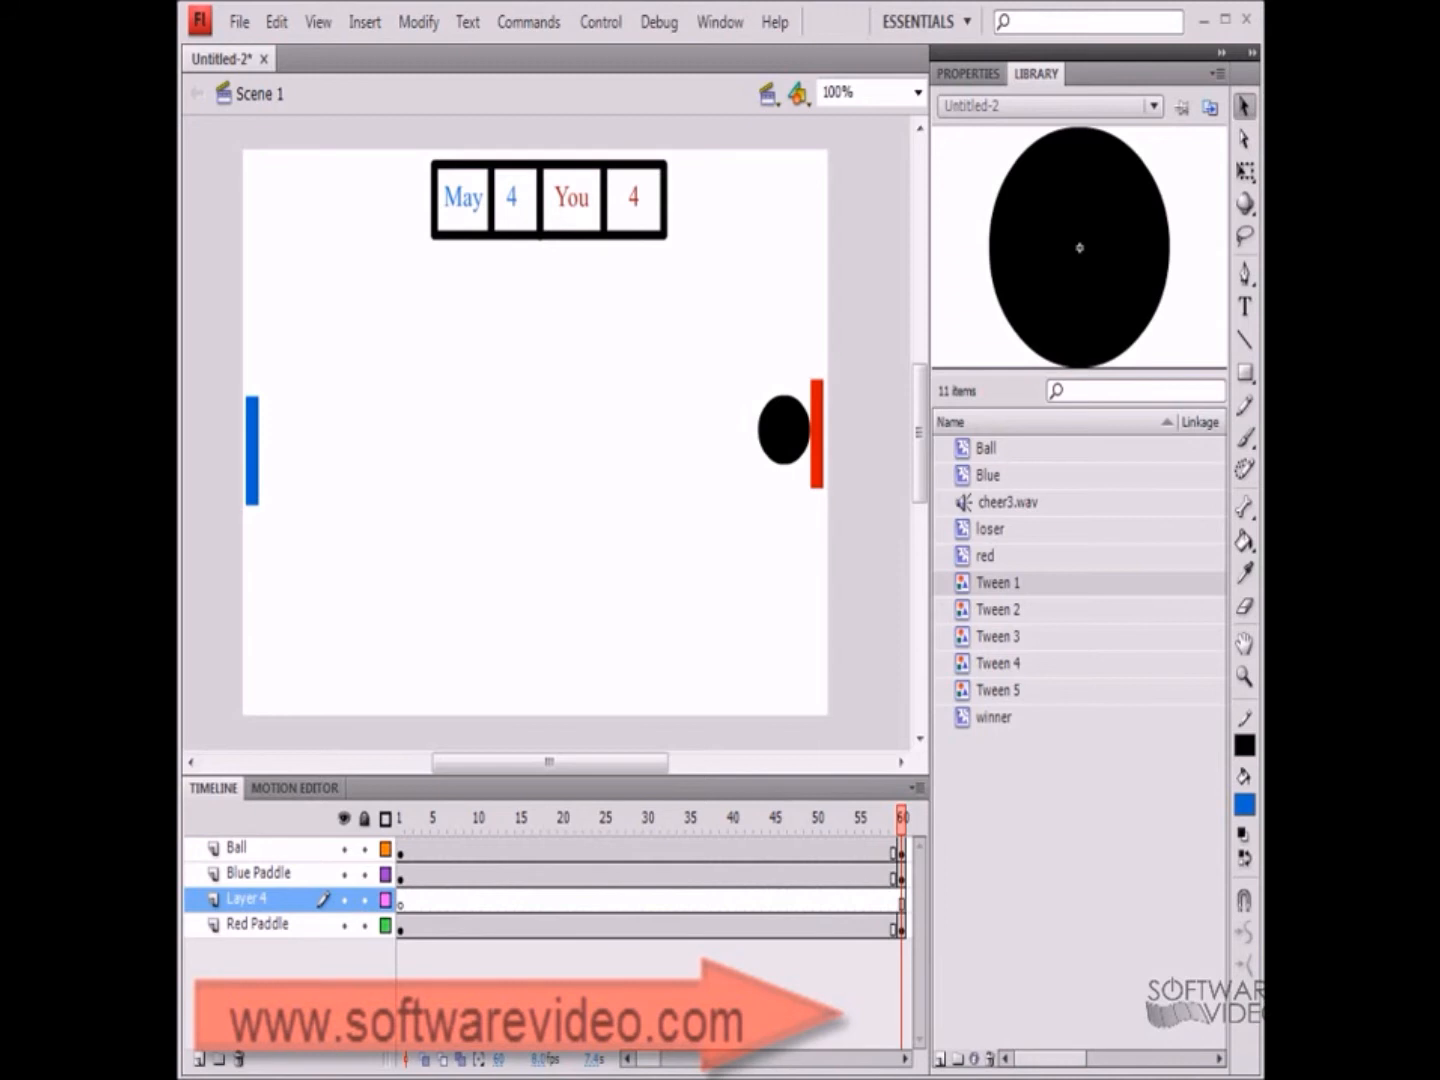
Rename the original Red Paddle layer as Score
click(247, 899)
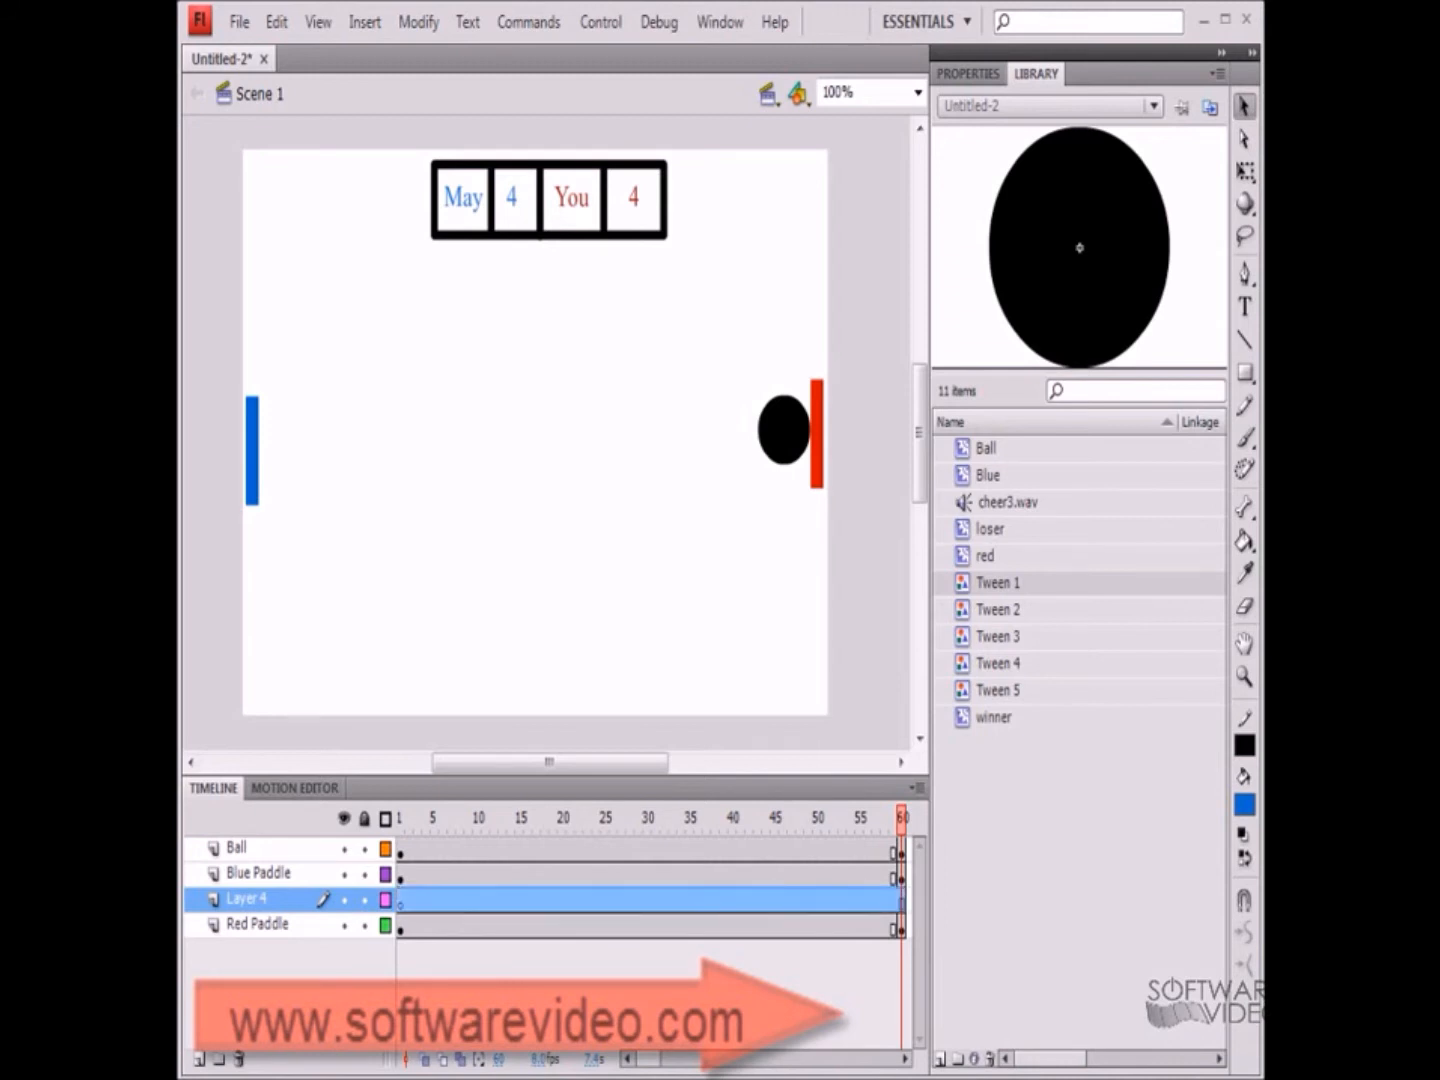
click(257, 925)
double_click(257, 925)
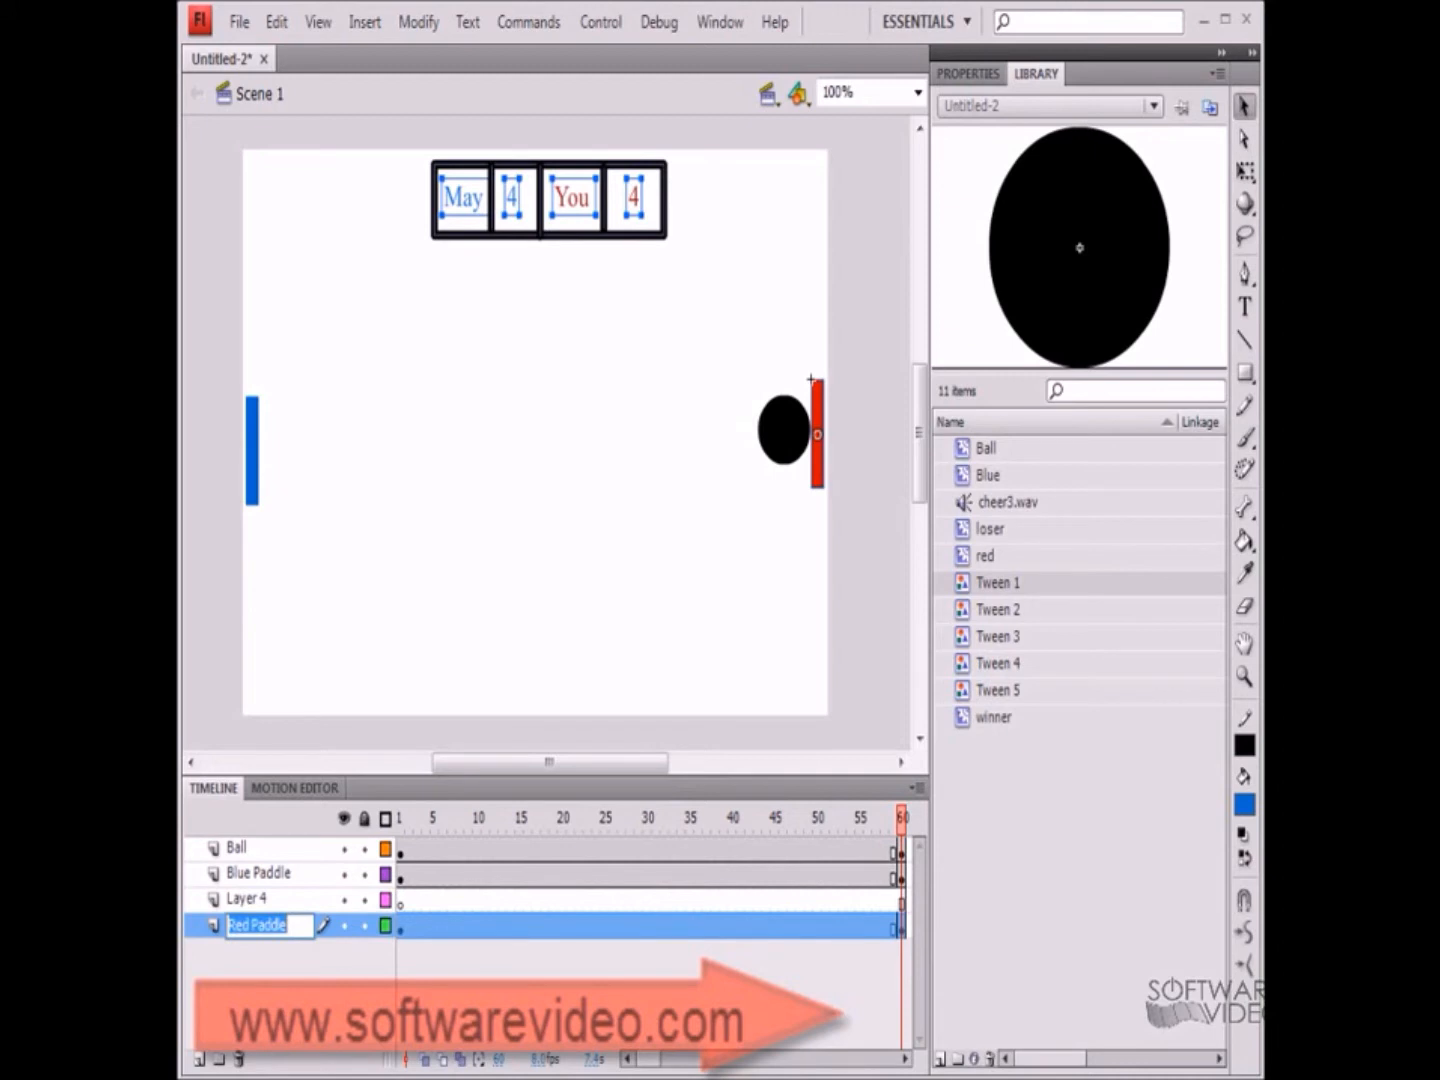
text(Score)
key(Return)
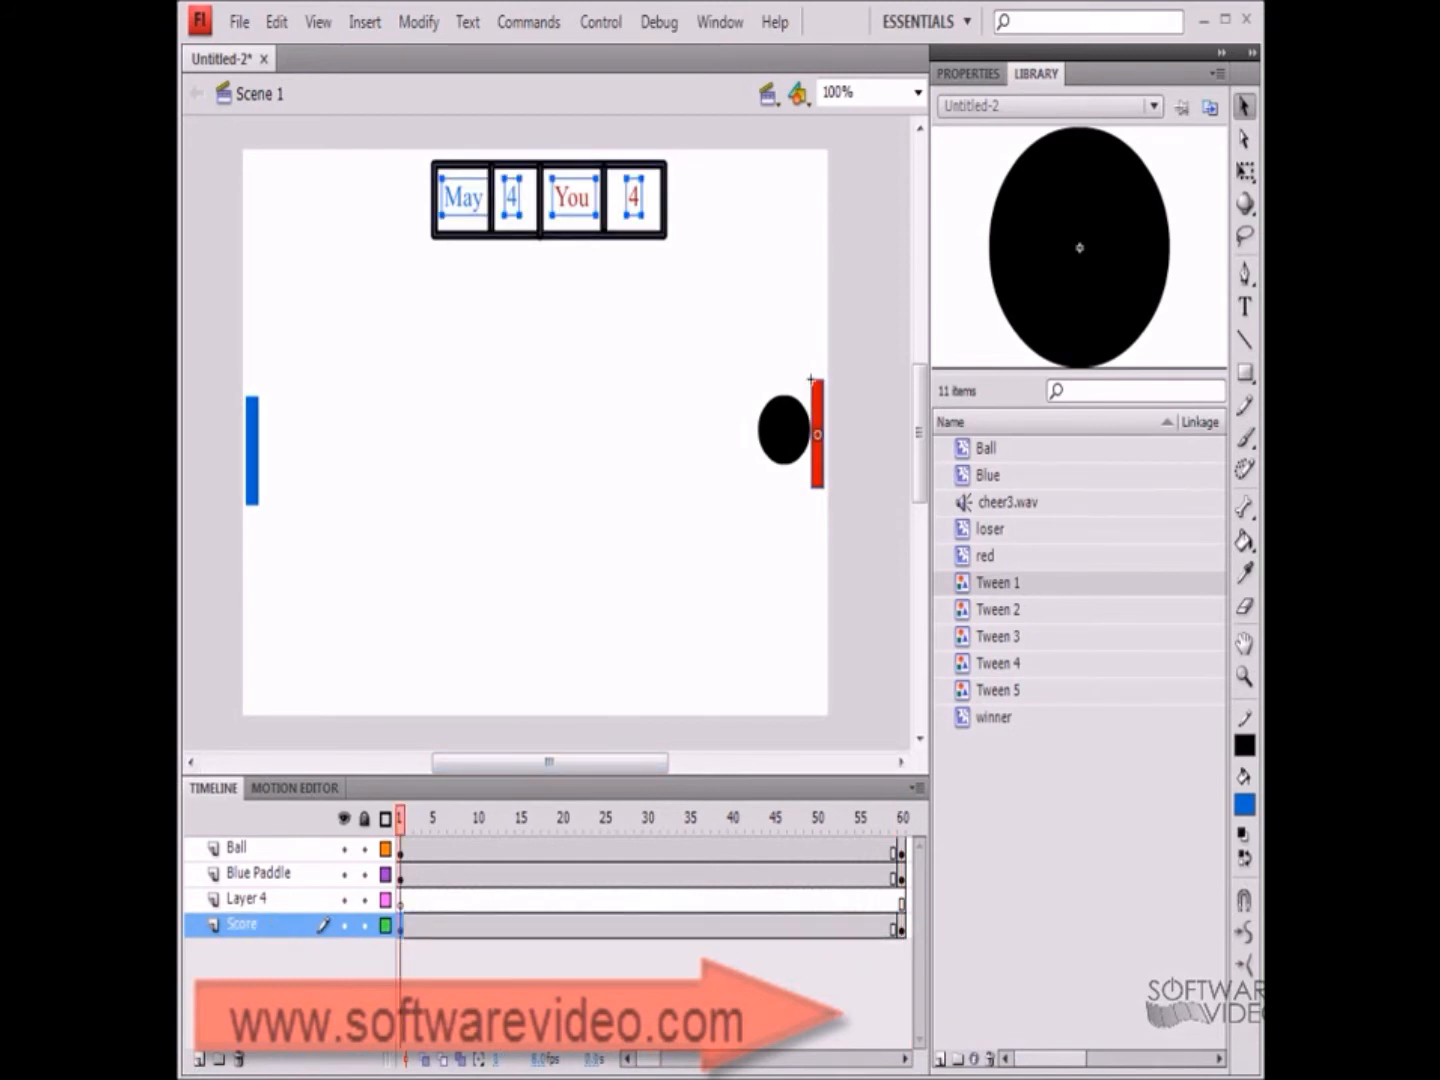
Delete the red paddle from the Score layer's first and last keyframes, keeping the scoreboard
key(Delete)
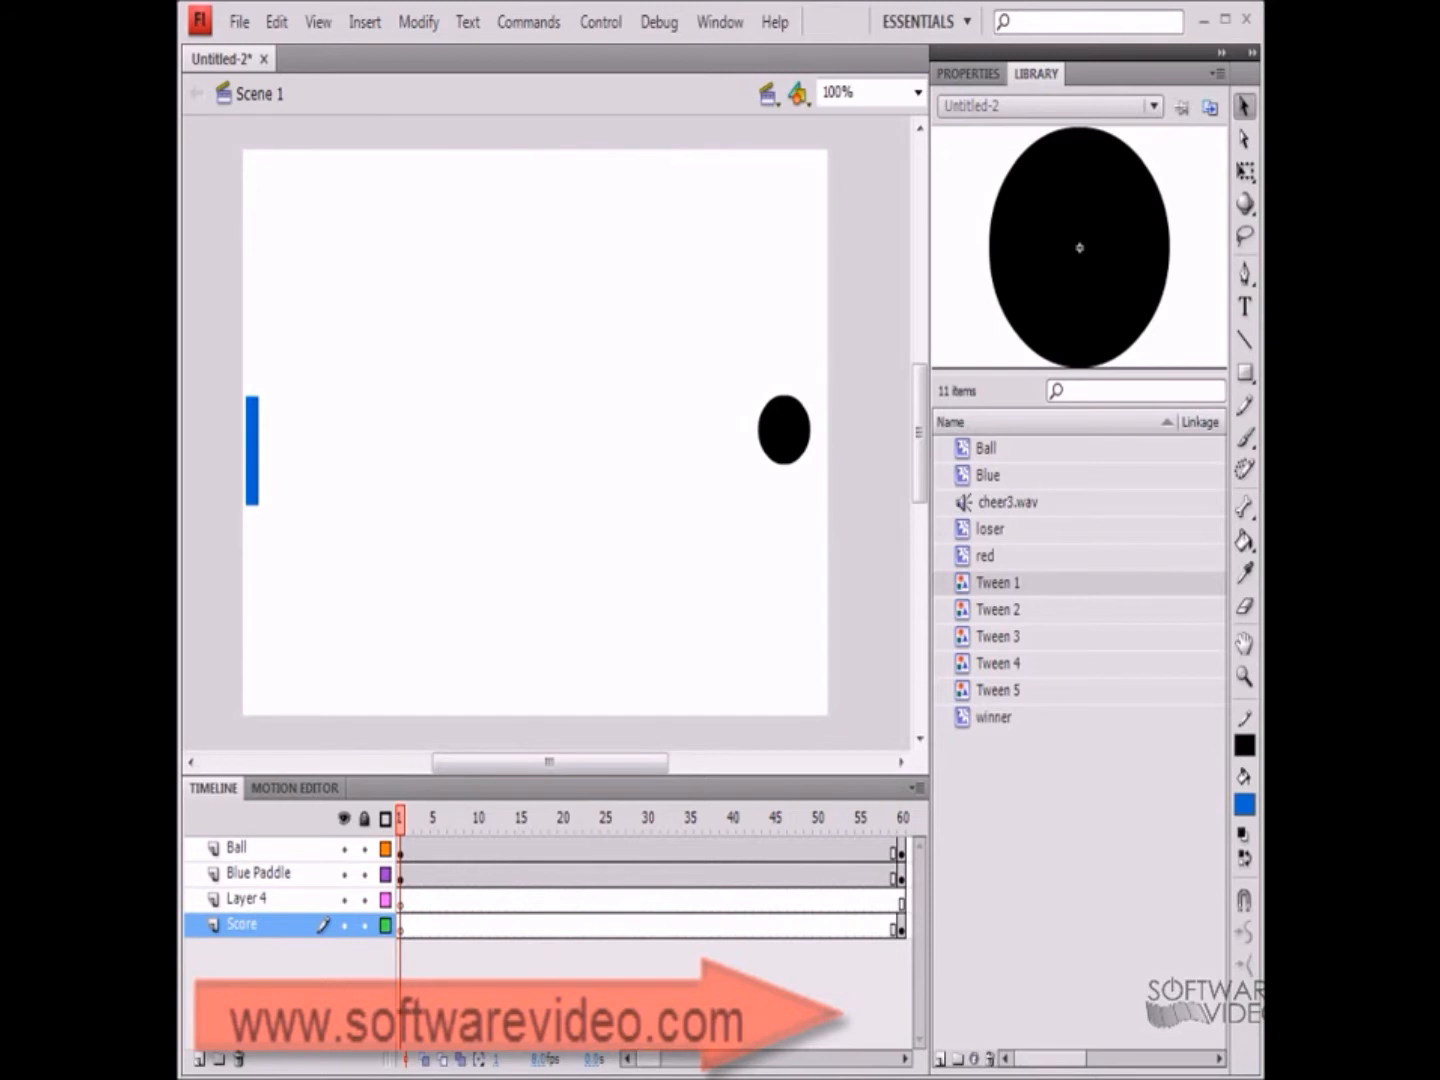
key(ctrl+z)
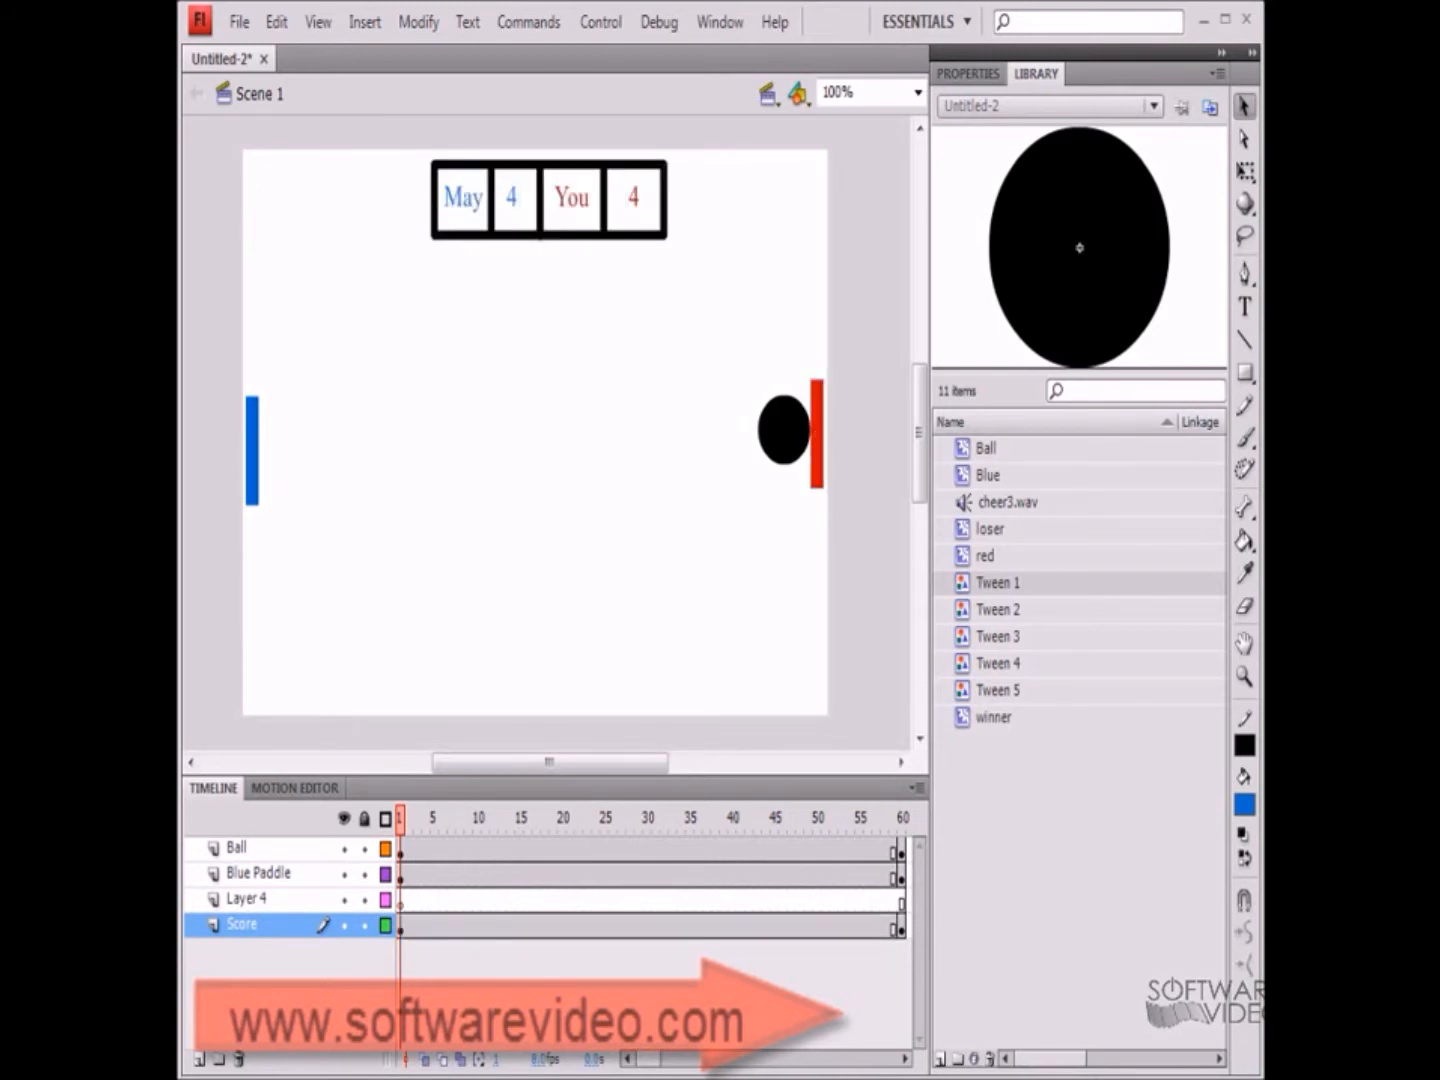
click(817, 433)
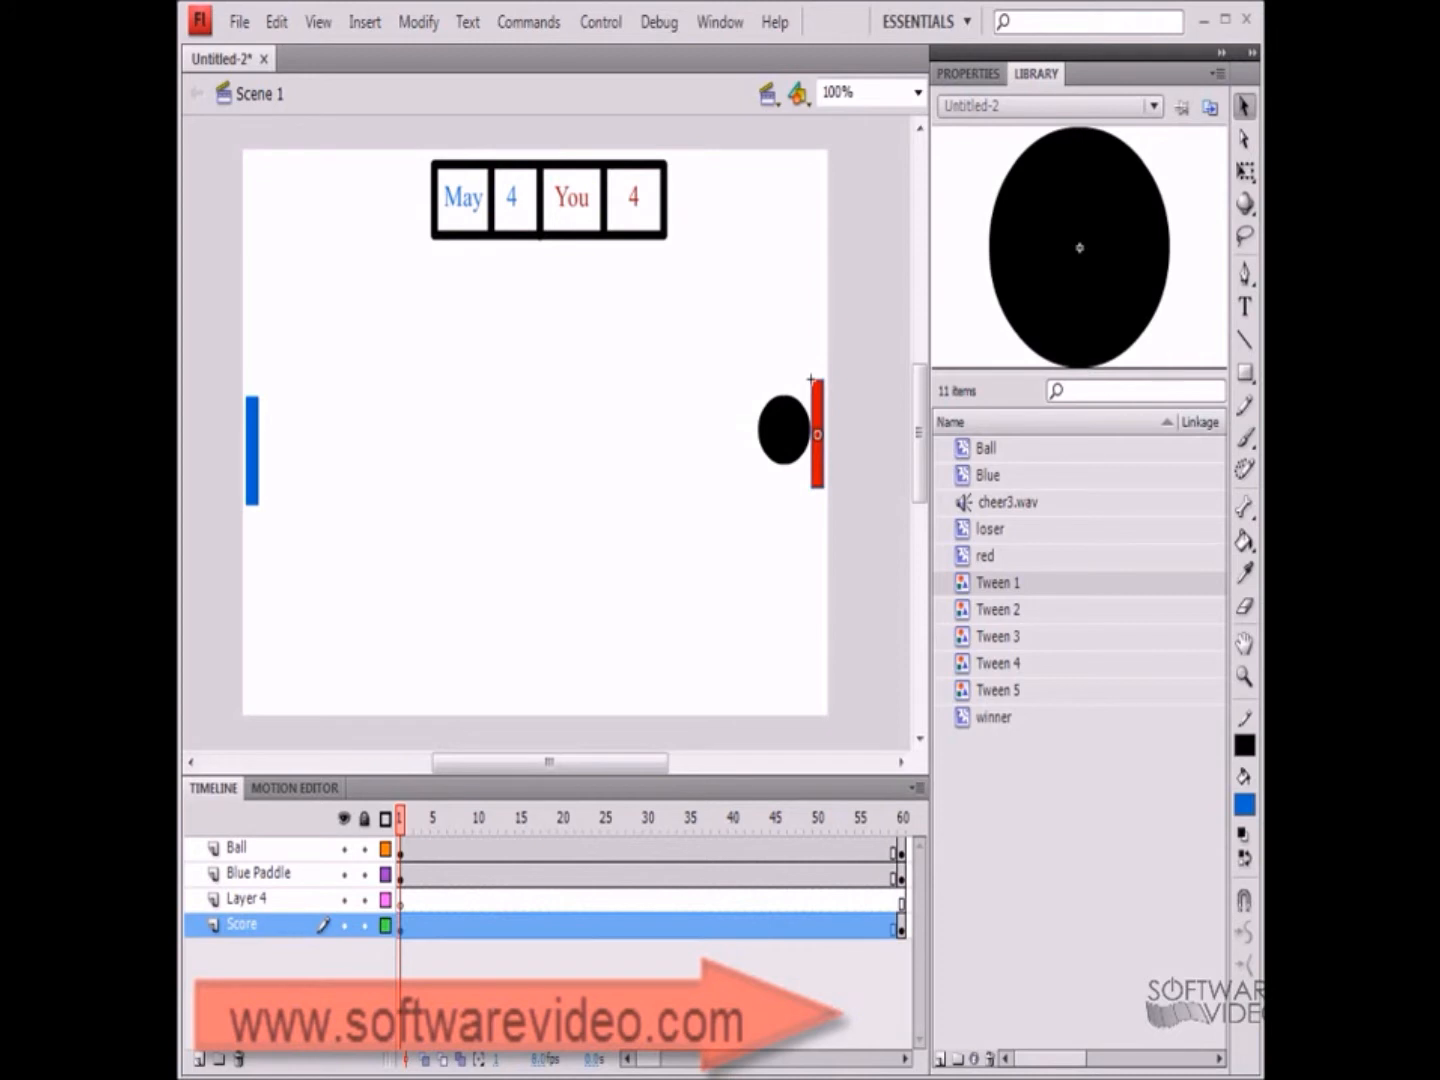
key(Delete)
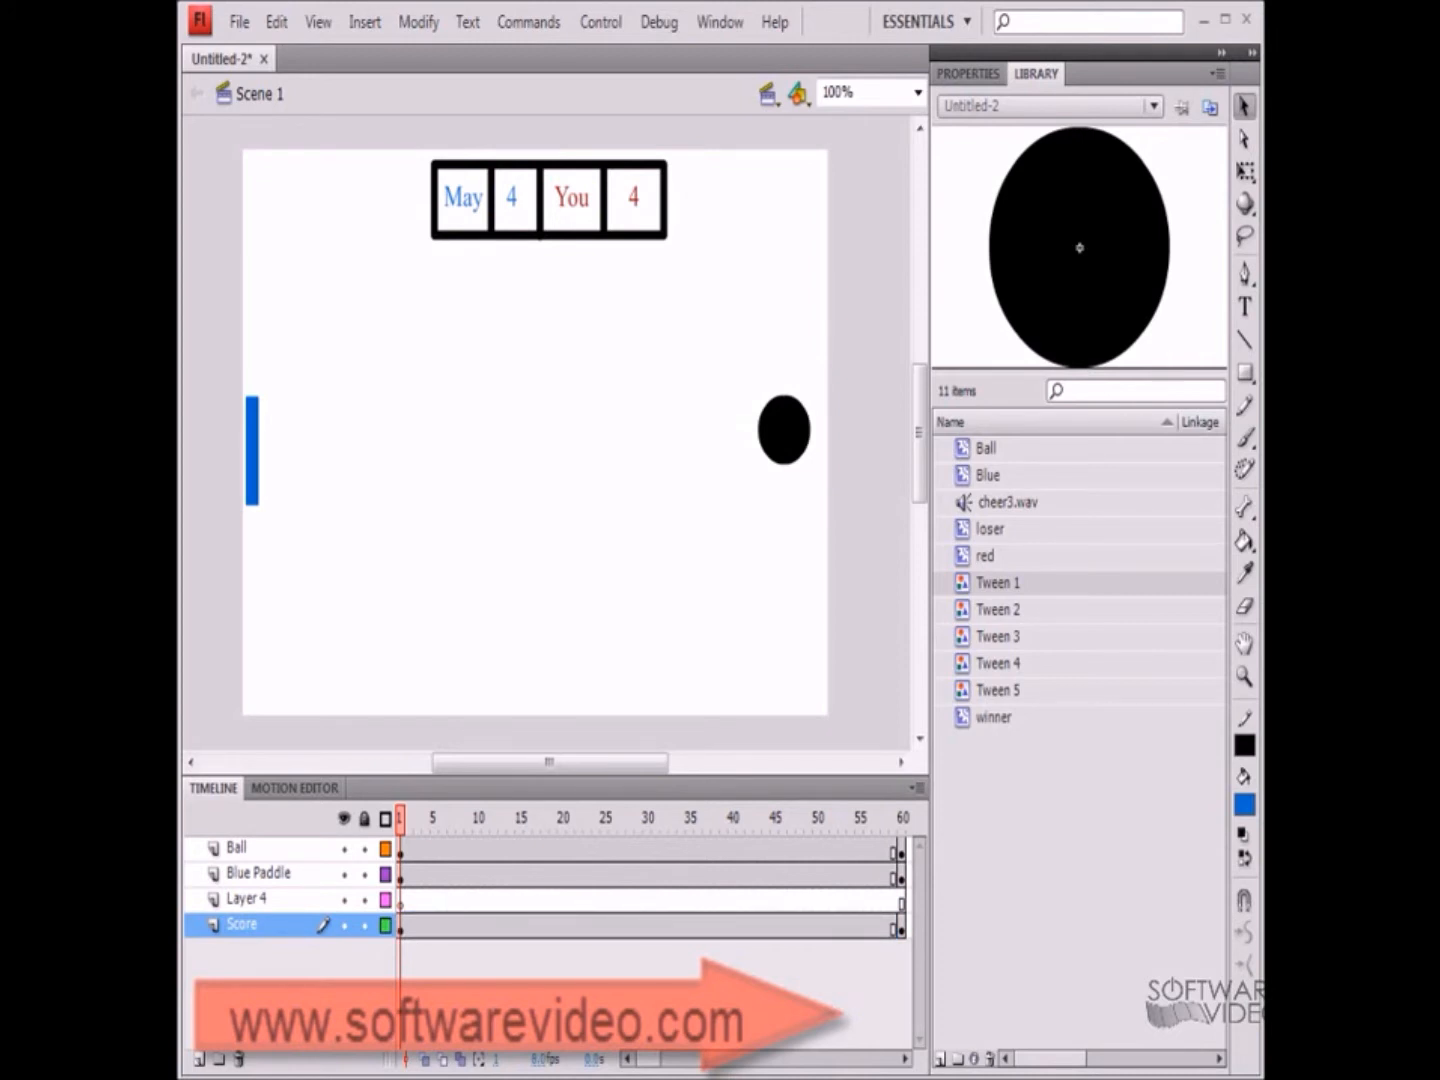
click(902, 928)
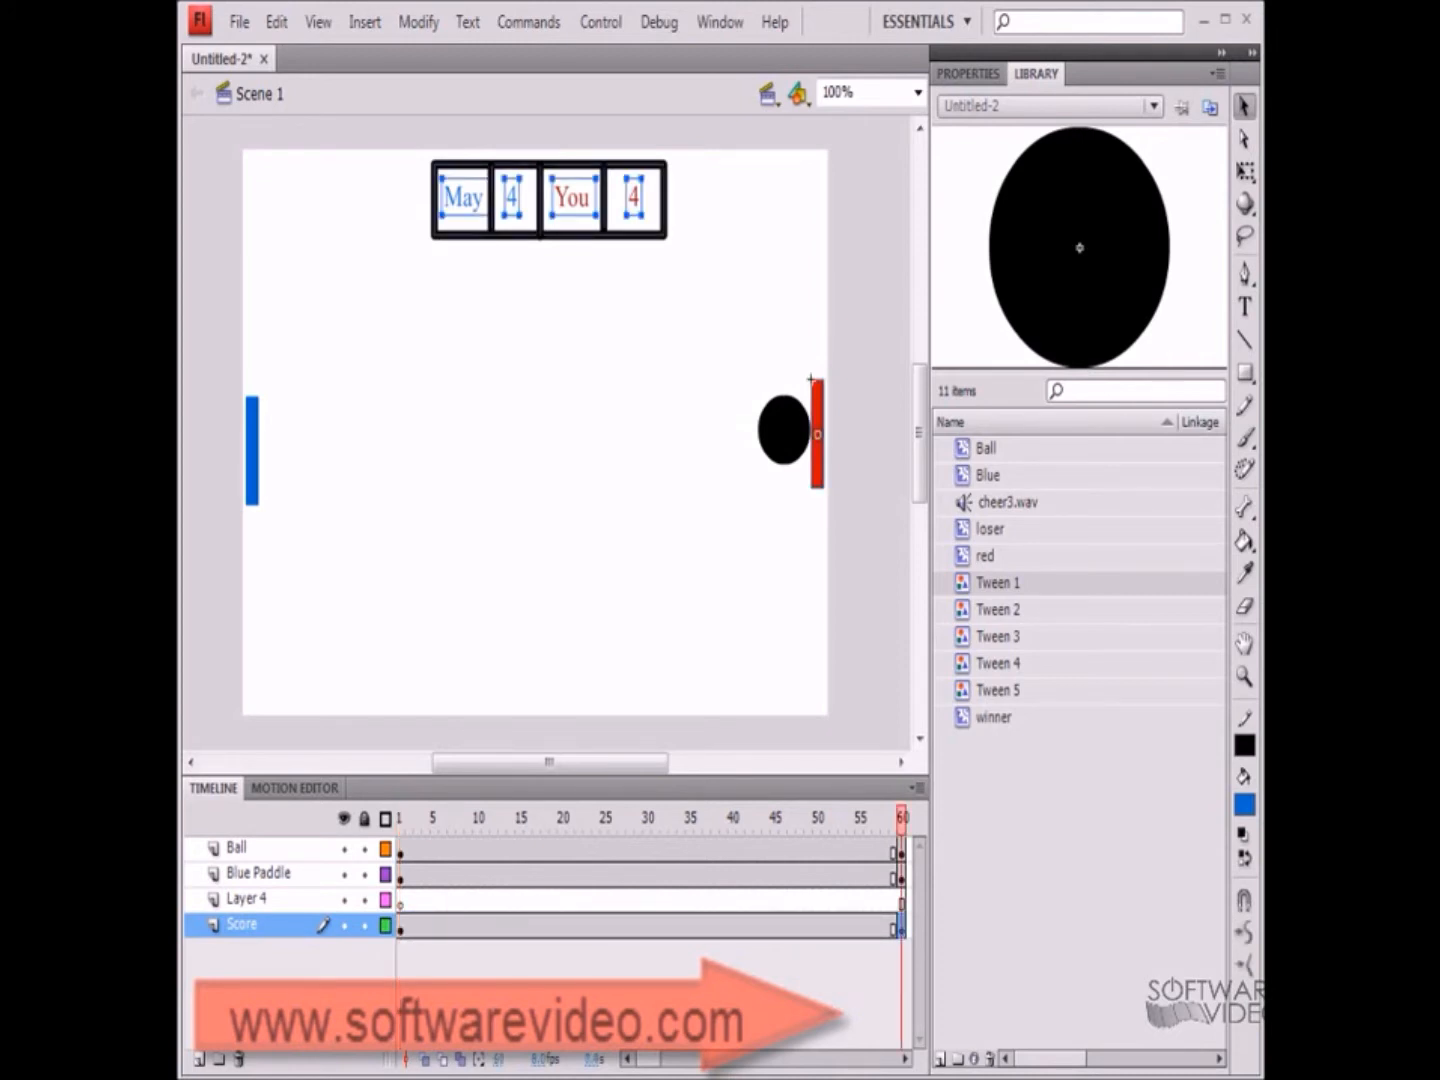
key(Escape)
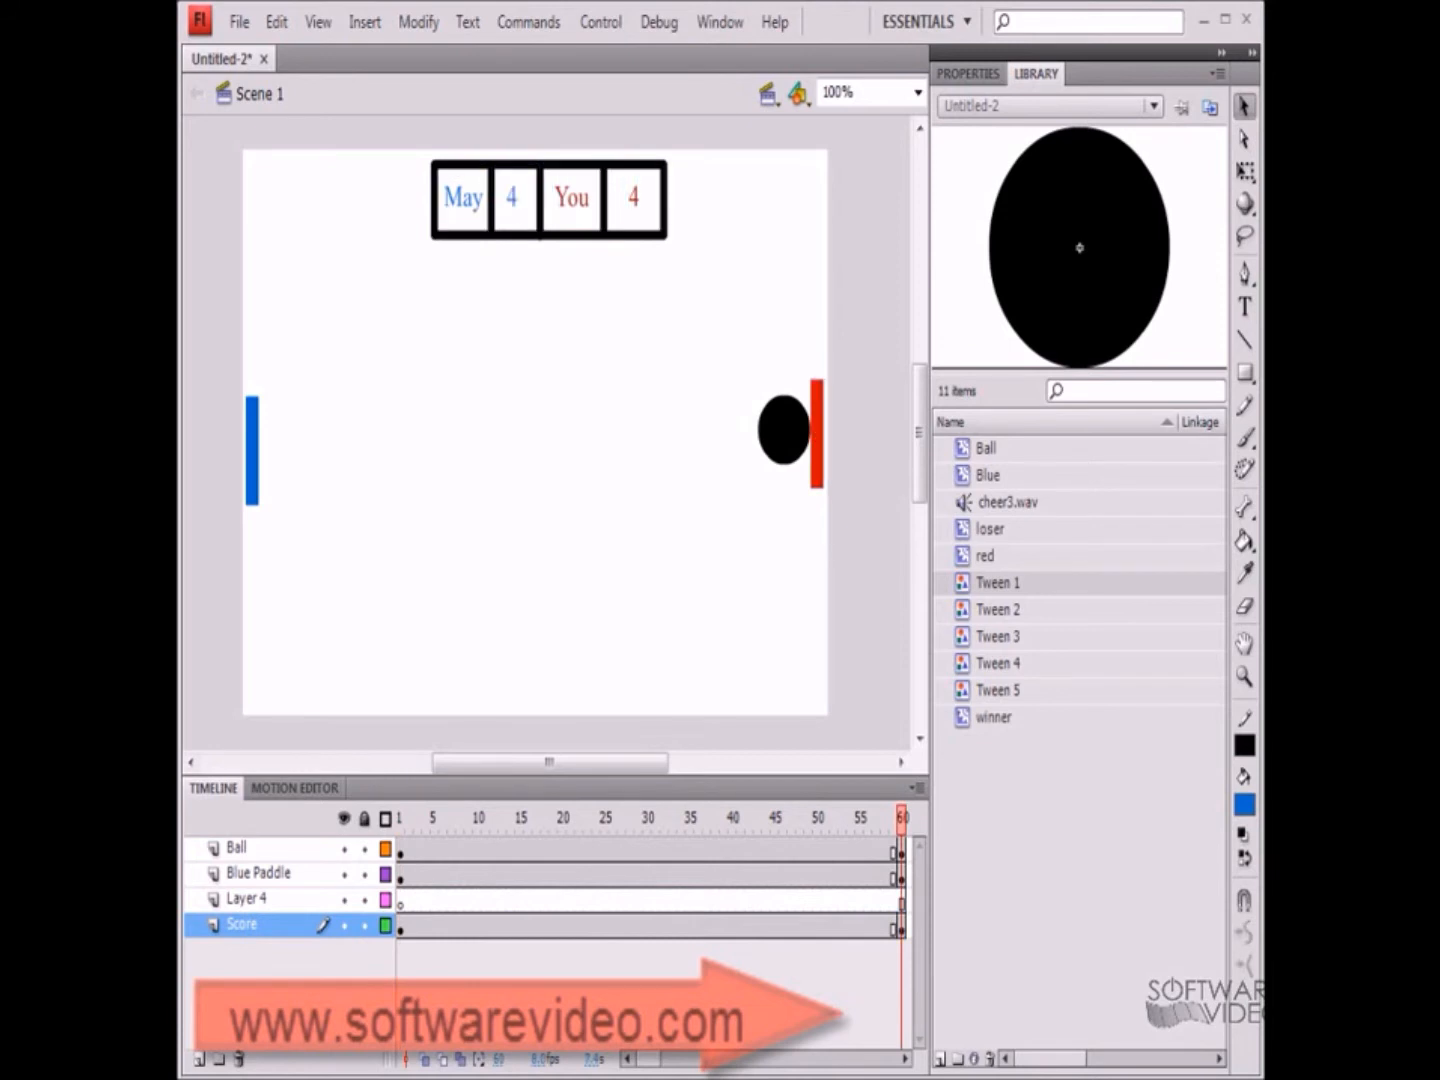
click(812, 381)
key(Delete)
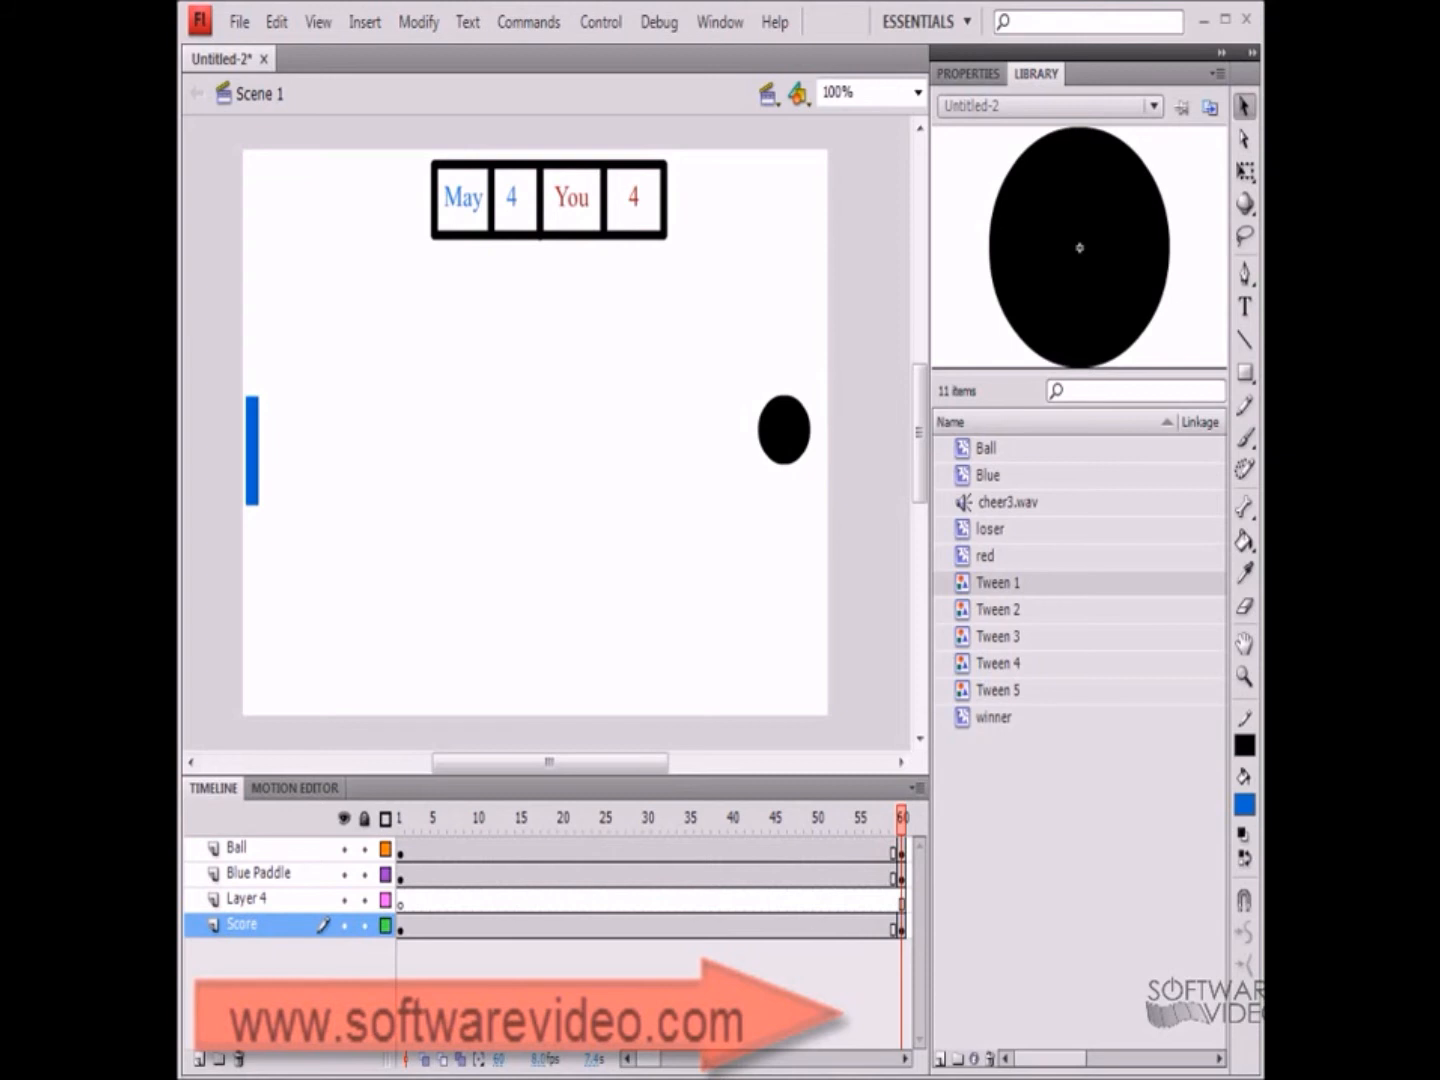
Rename the new layer Layer 4 as Red Paddle
click(247, 899)
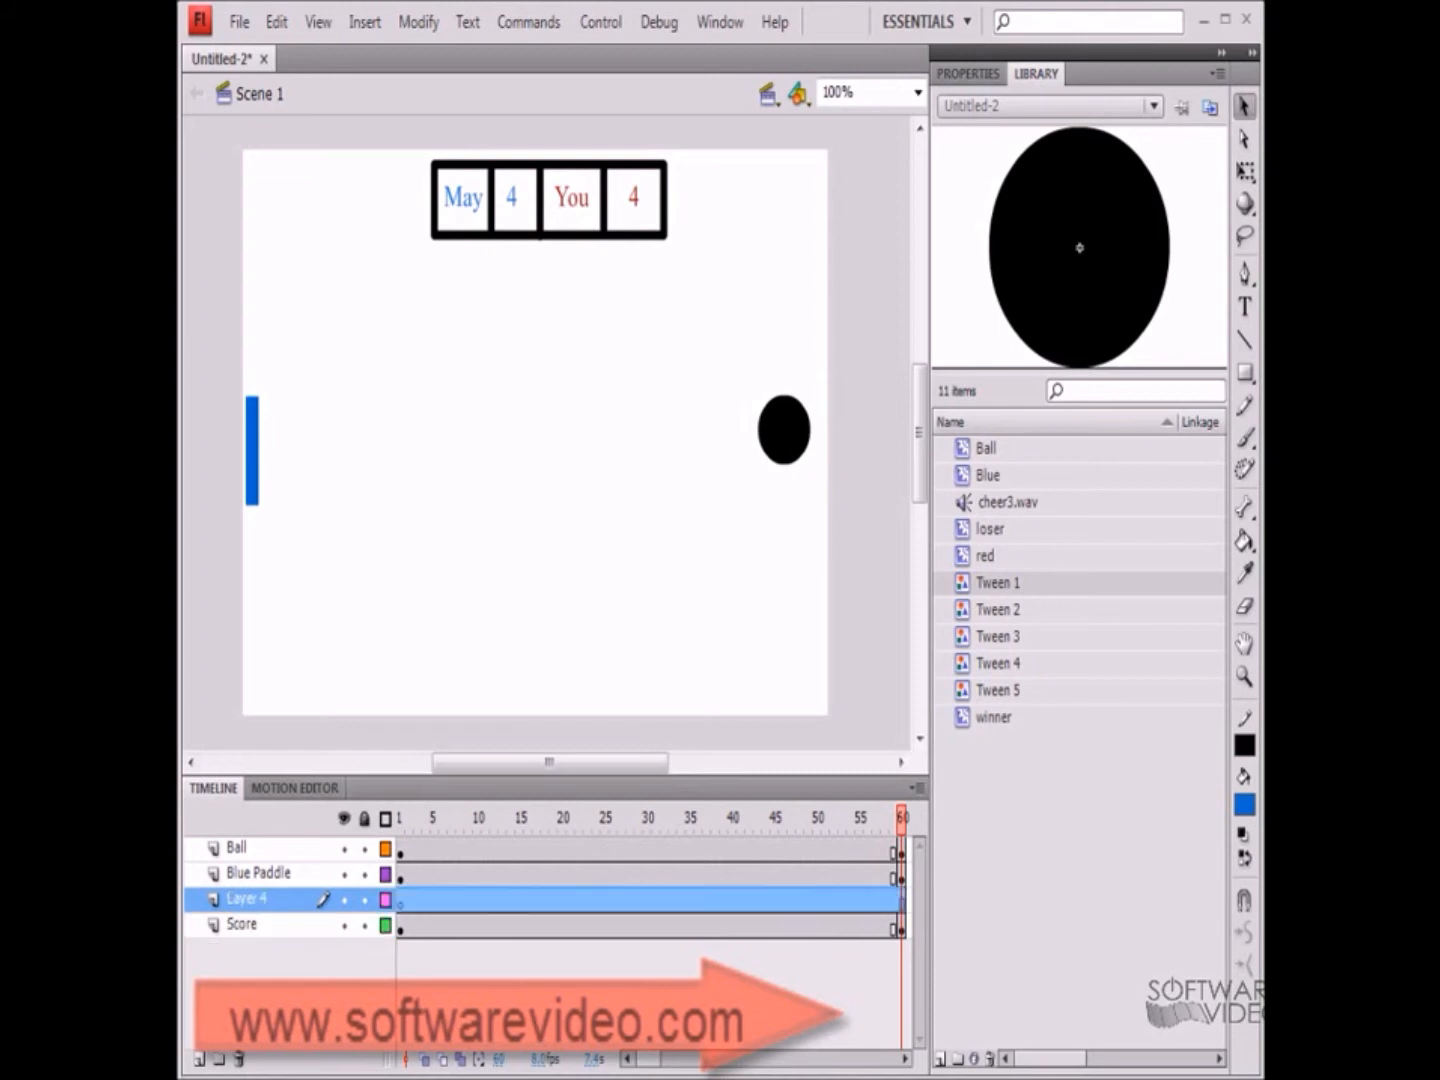
double_click(247, 899)
text(Re)
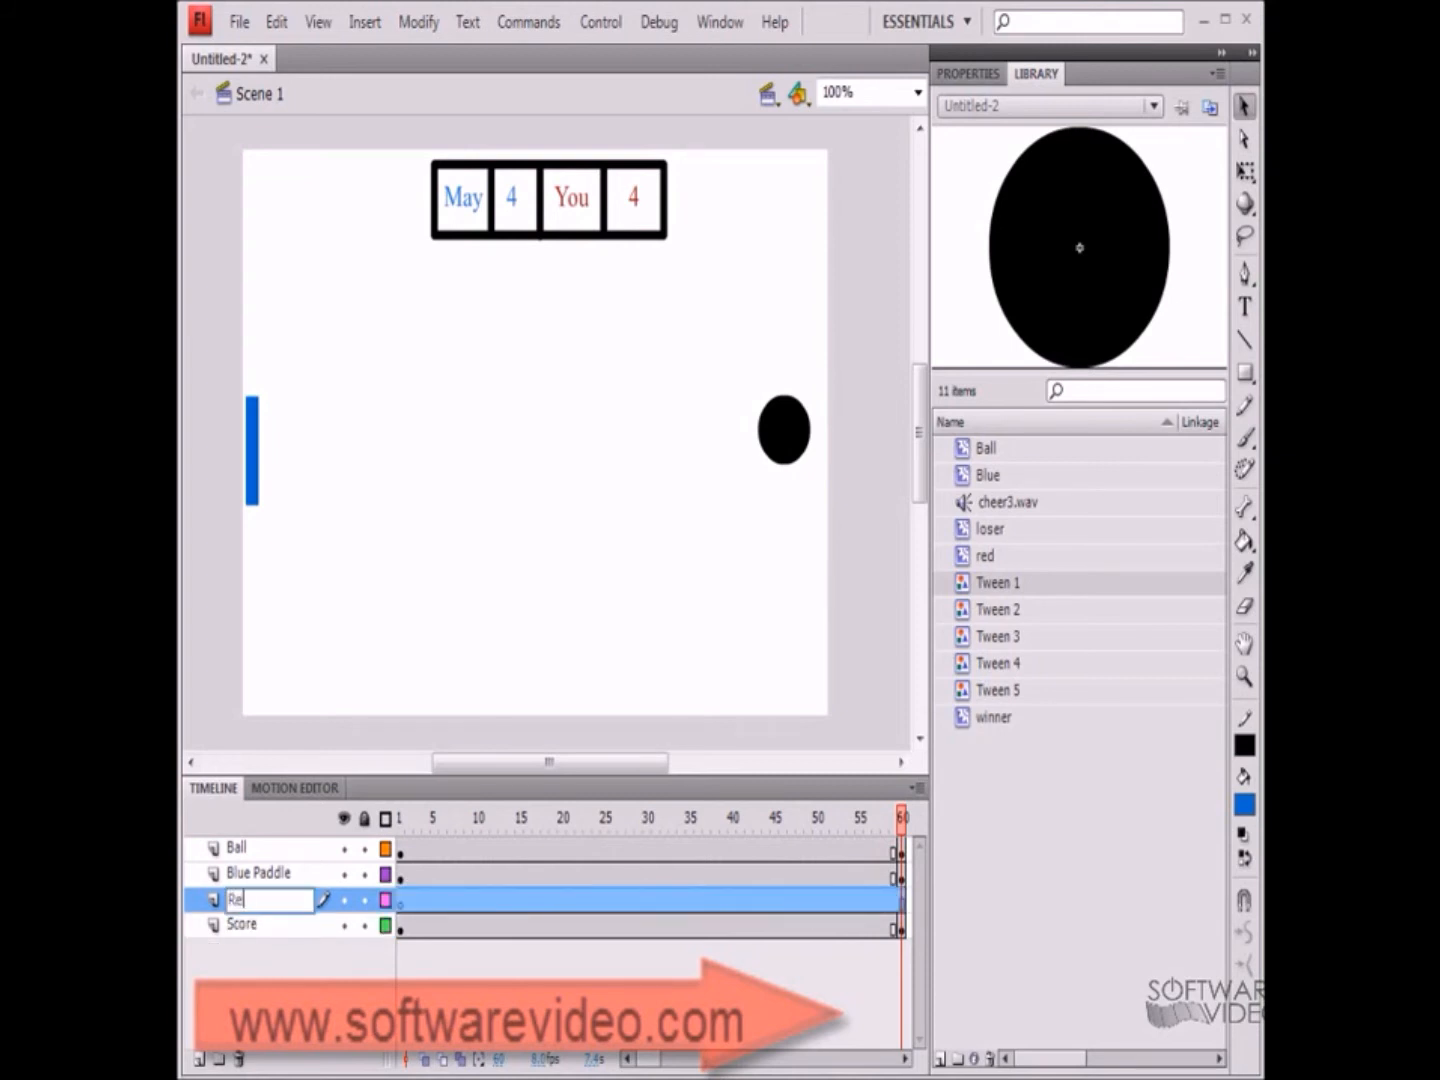
text(d Paddle)
key(Return)
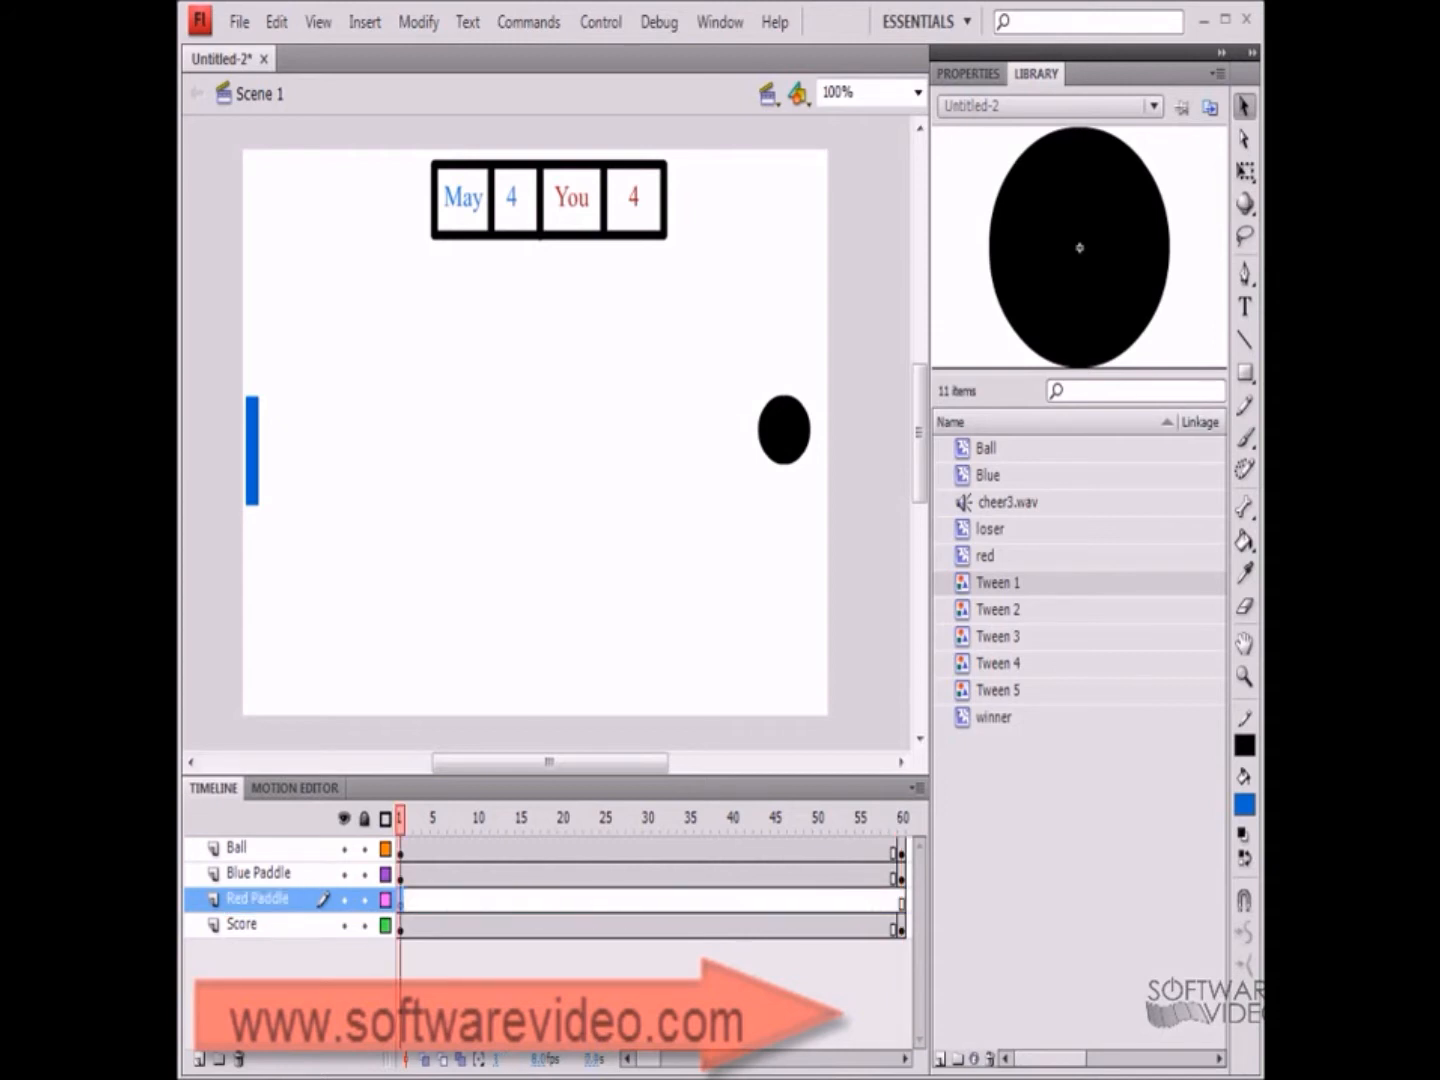
Place the red symbol from the library at the stage's right edge and extend its layer to frame 60
click(985, 556)
drag(985, 556, 816, 435)
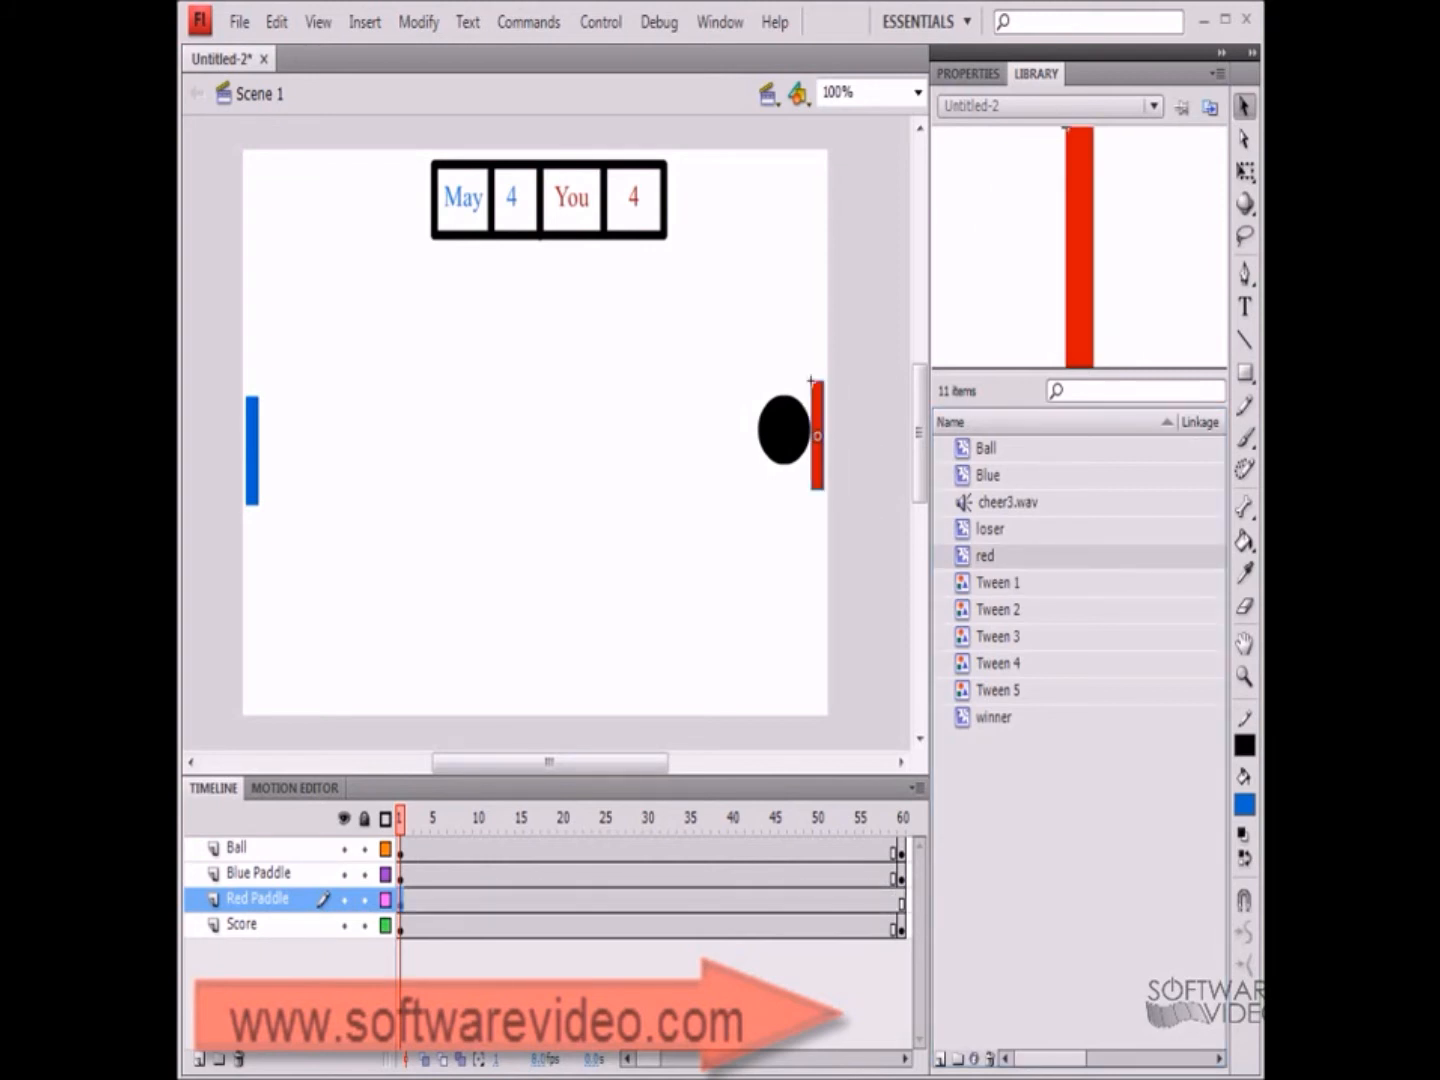
click(902, 901)
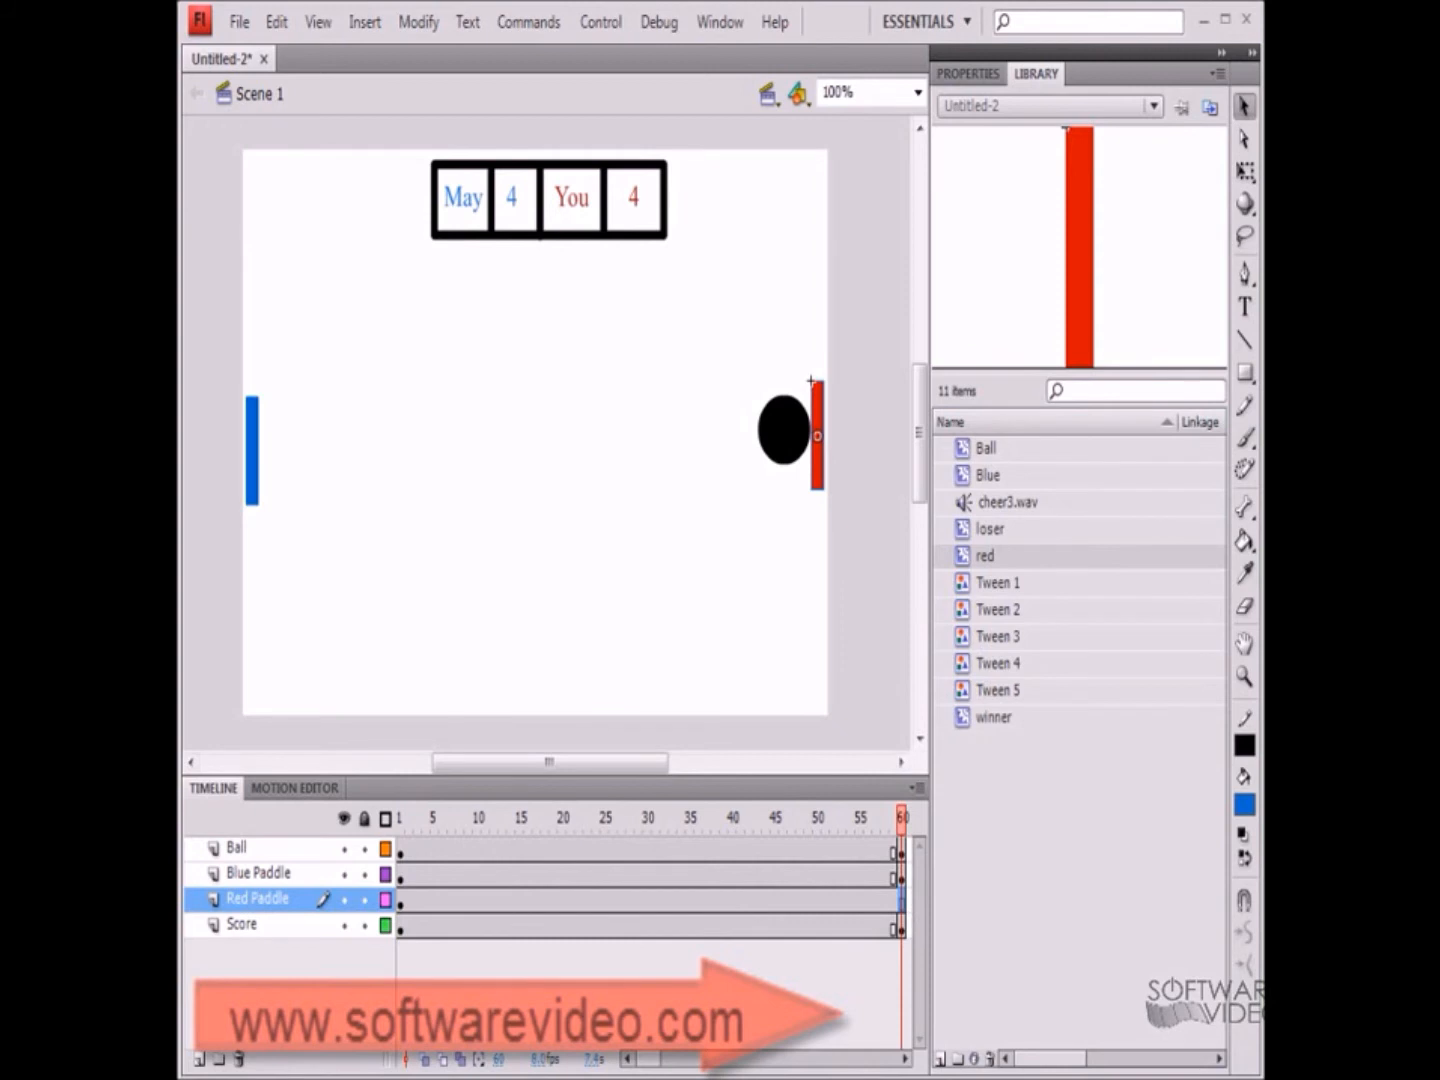
key(F5)
Create a motion tween on the Ball layer
click(401, 851)
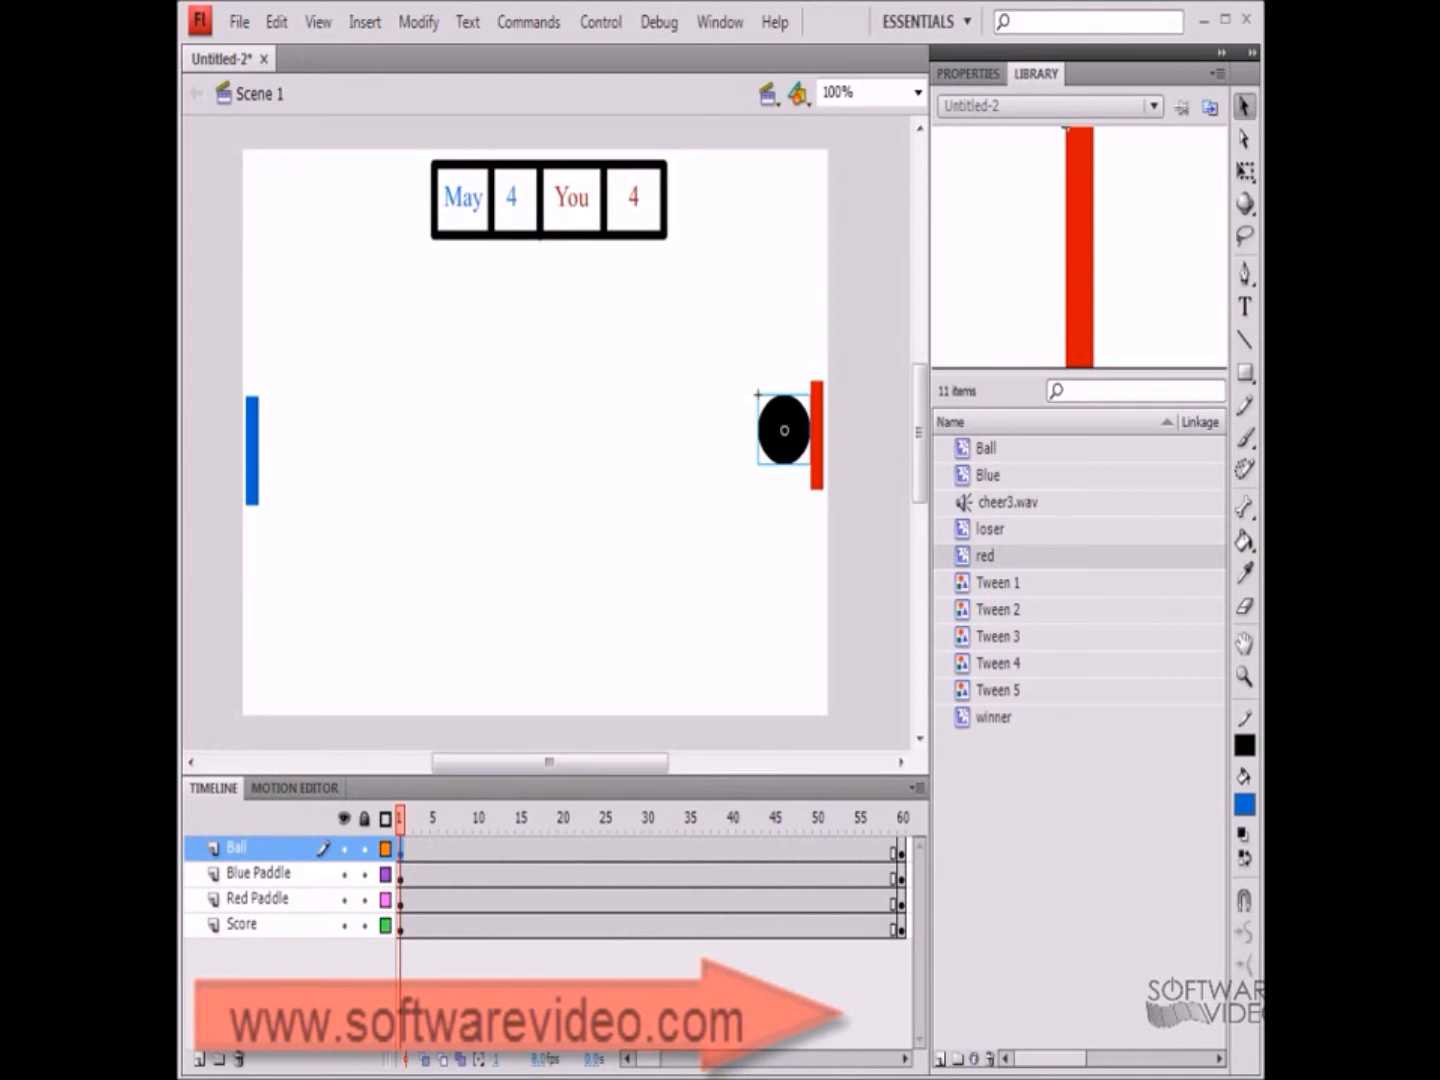
right_click(475, 850)
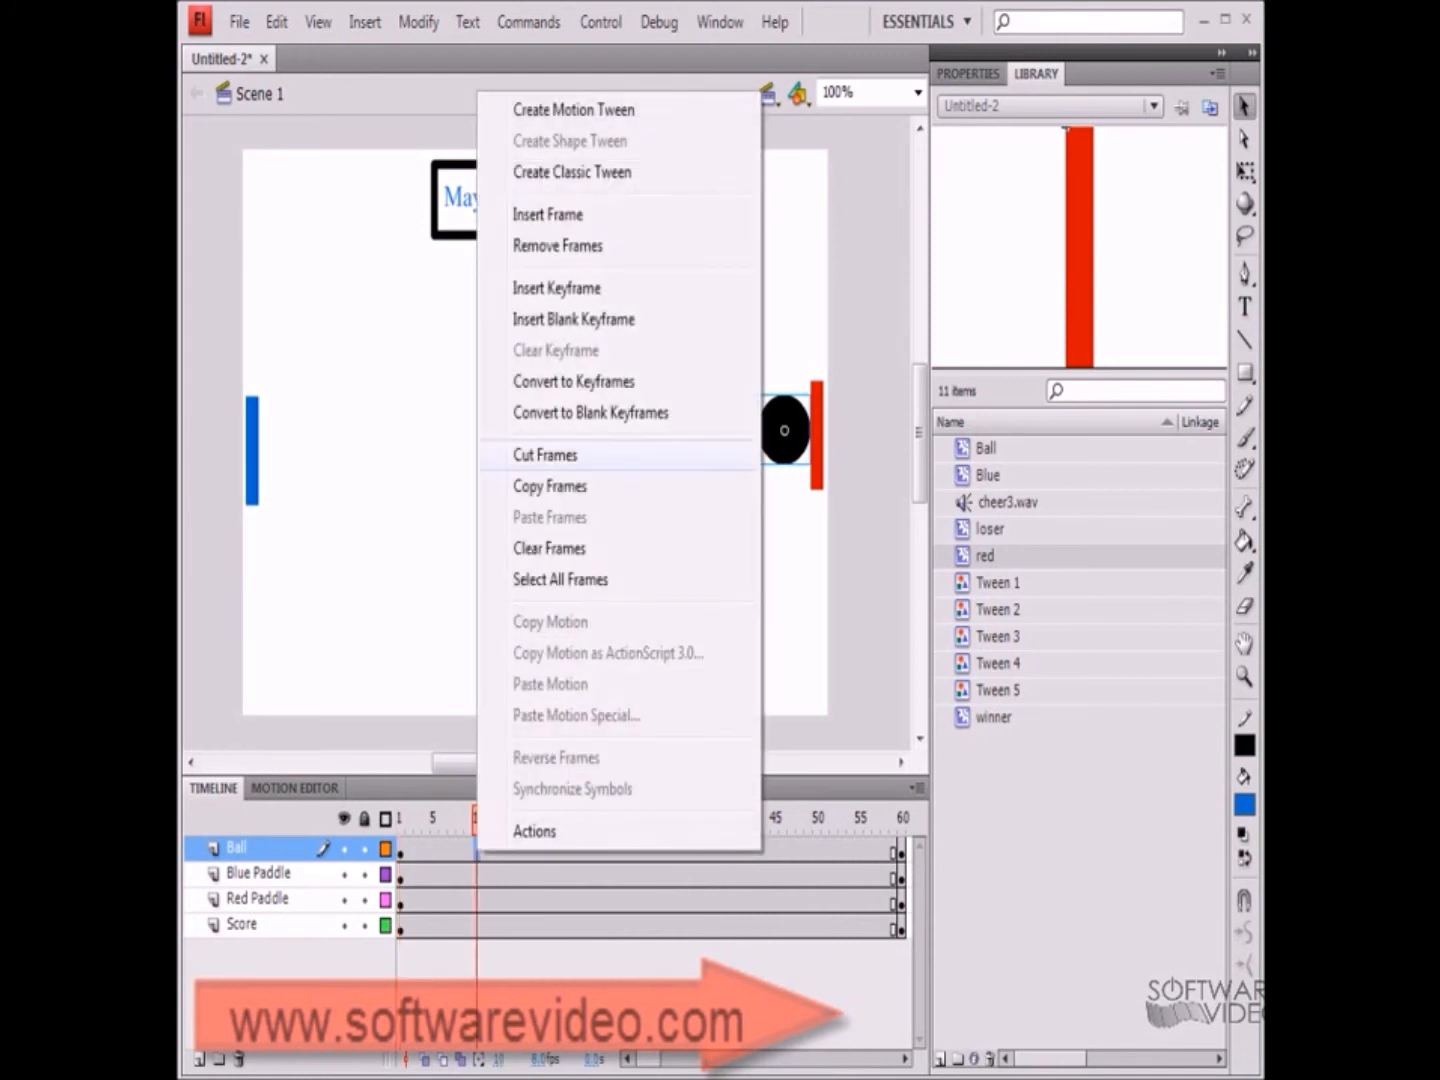
click(573, 109)
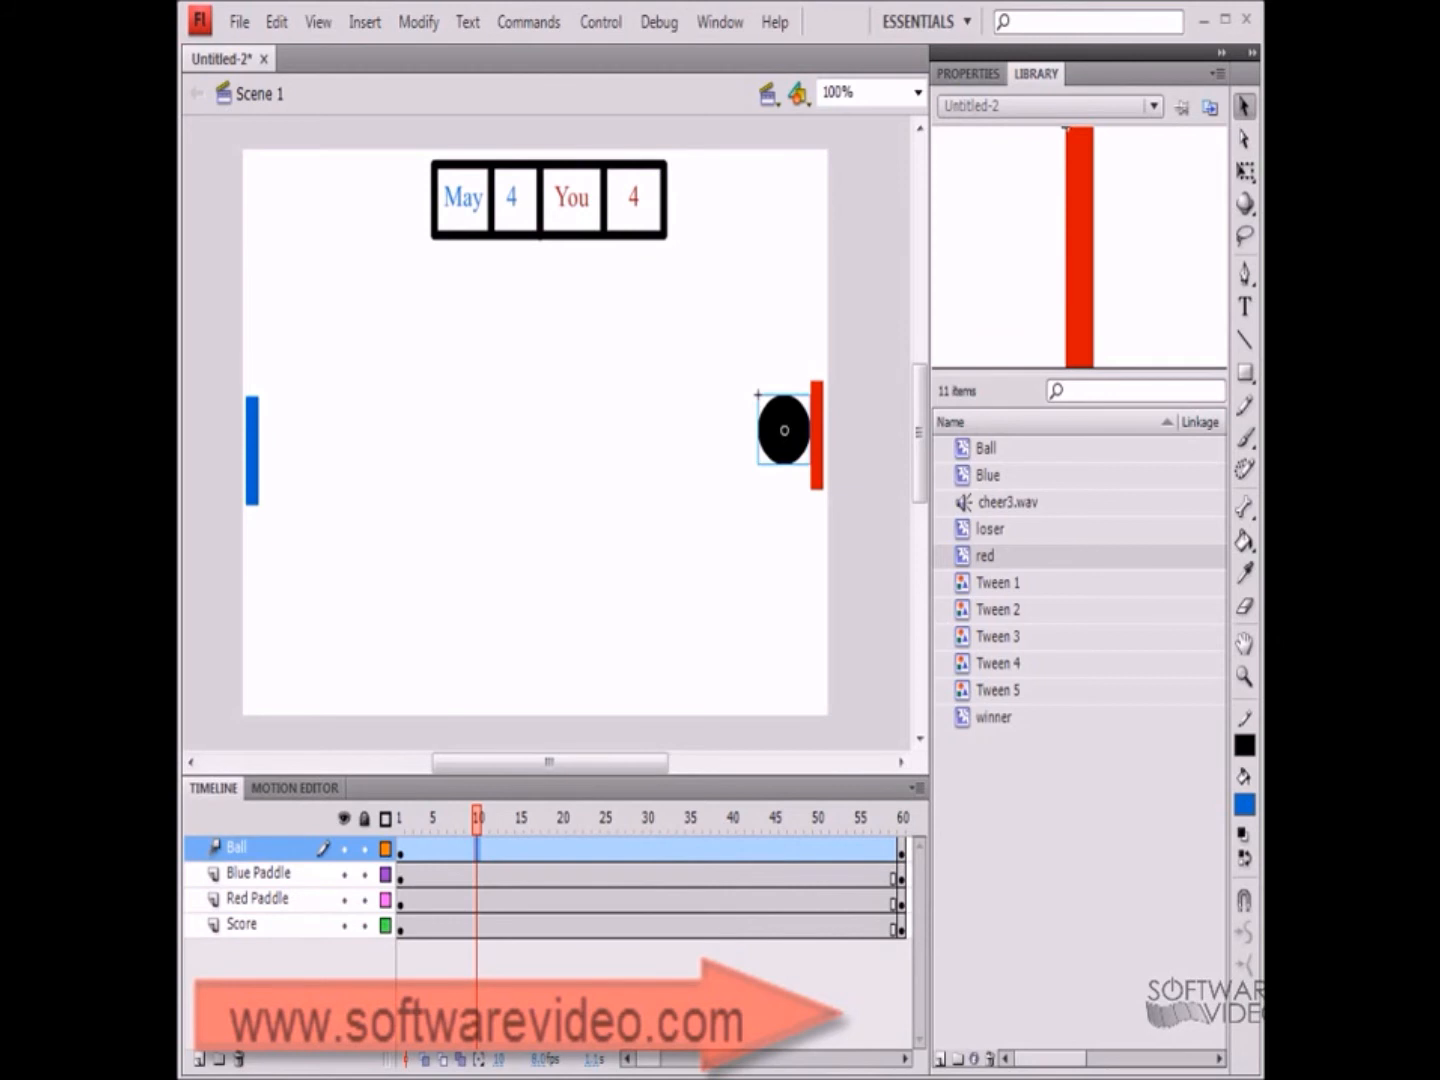
At an early frame, insert a position keyframe and move the ball to the bottom edge near the center
drag(477, 818, 433, 818)
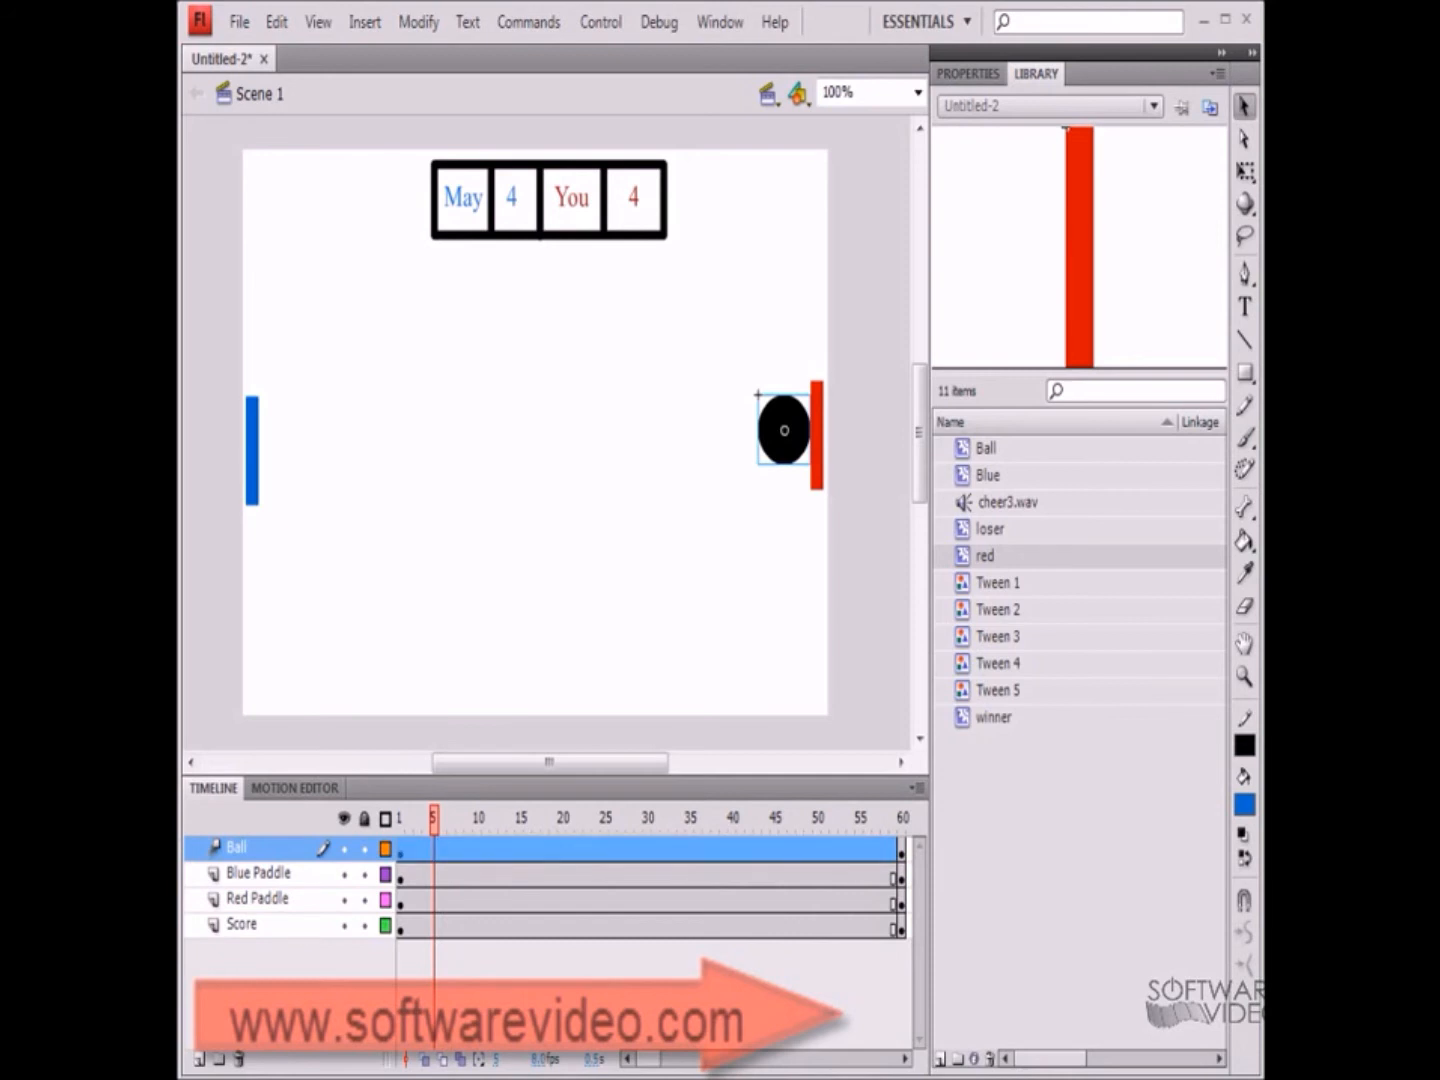
drag(433, 818, 426, 818)
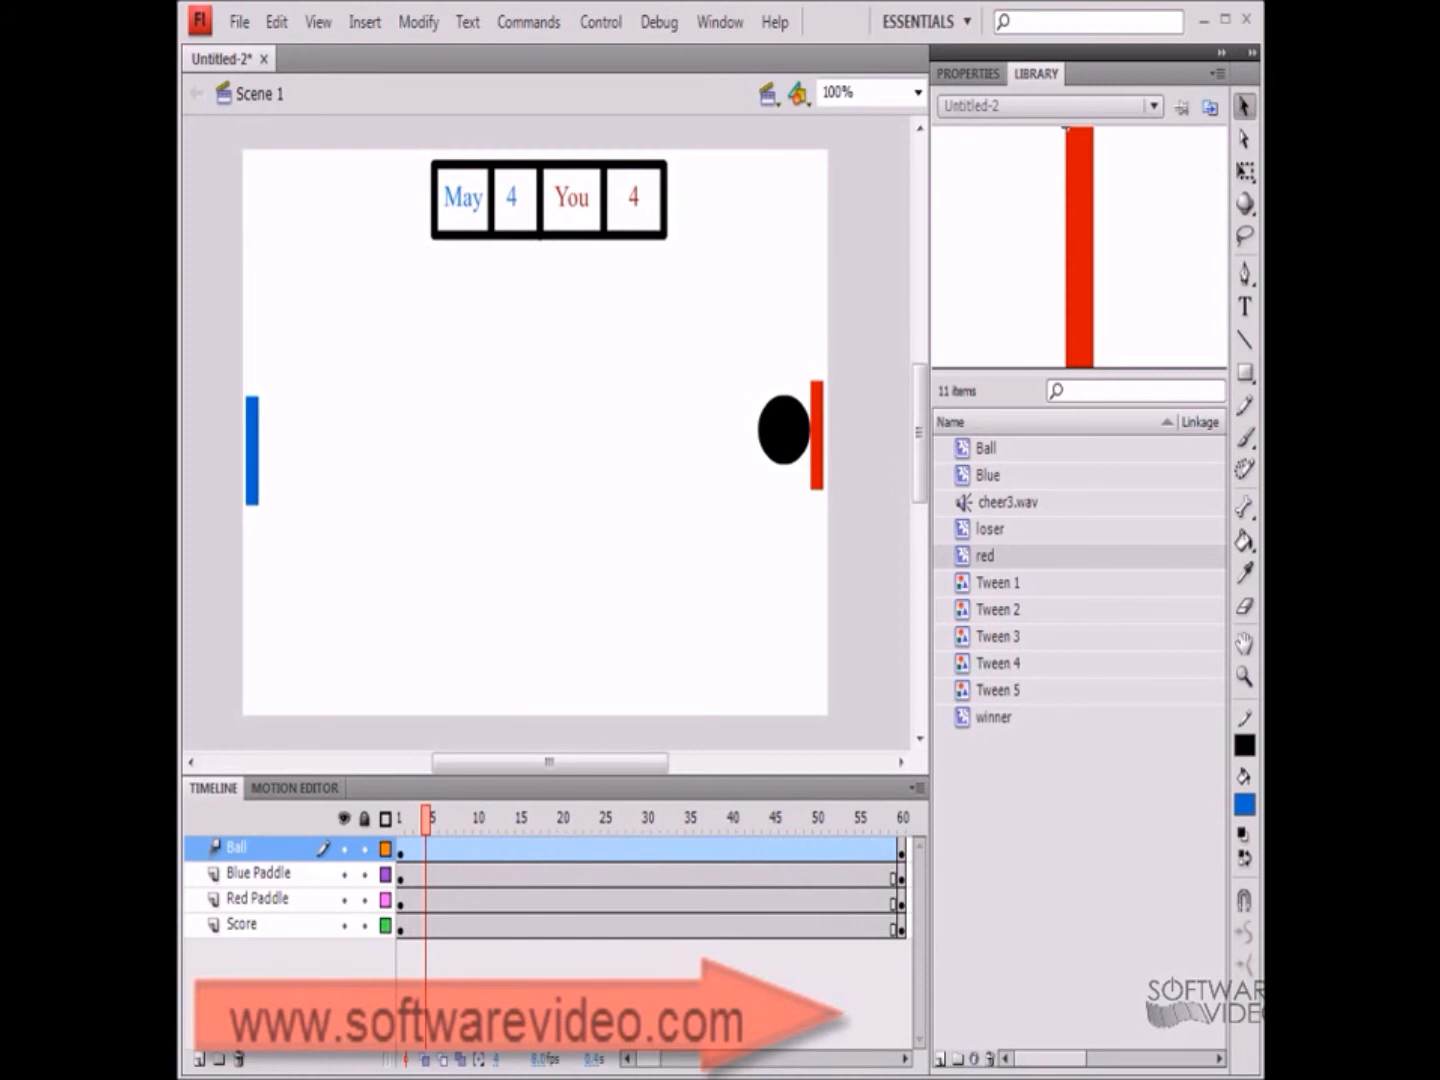
right_click(426, 848)
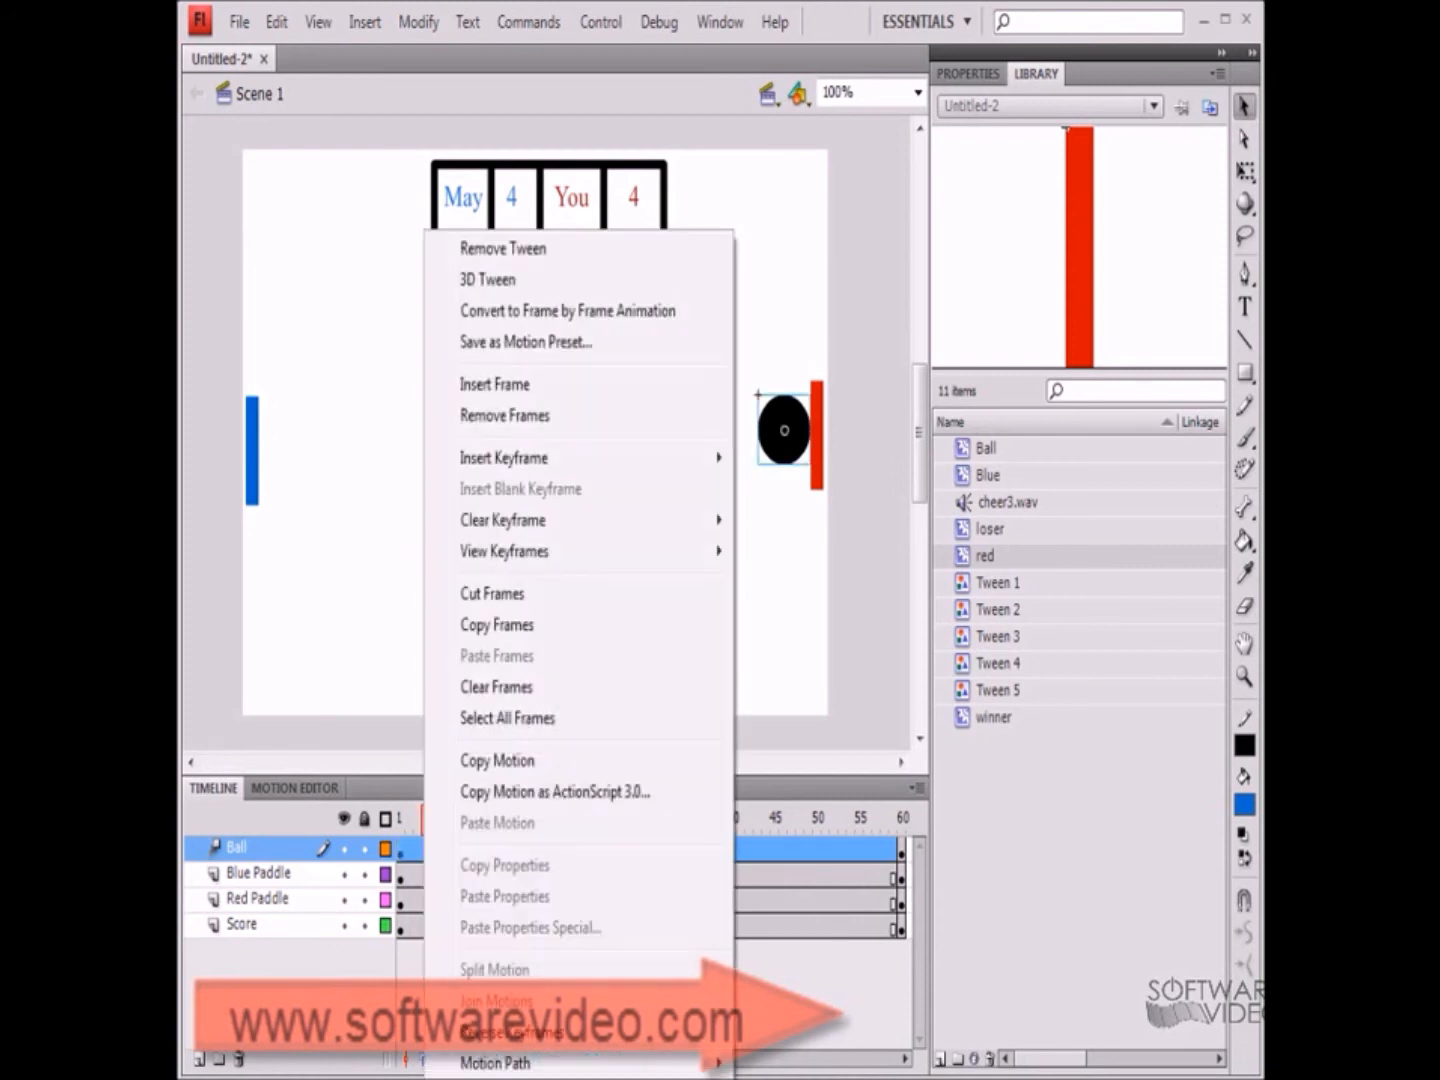
mouse_move(580, 458)
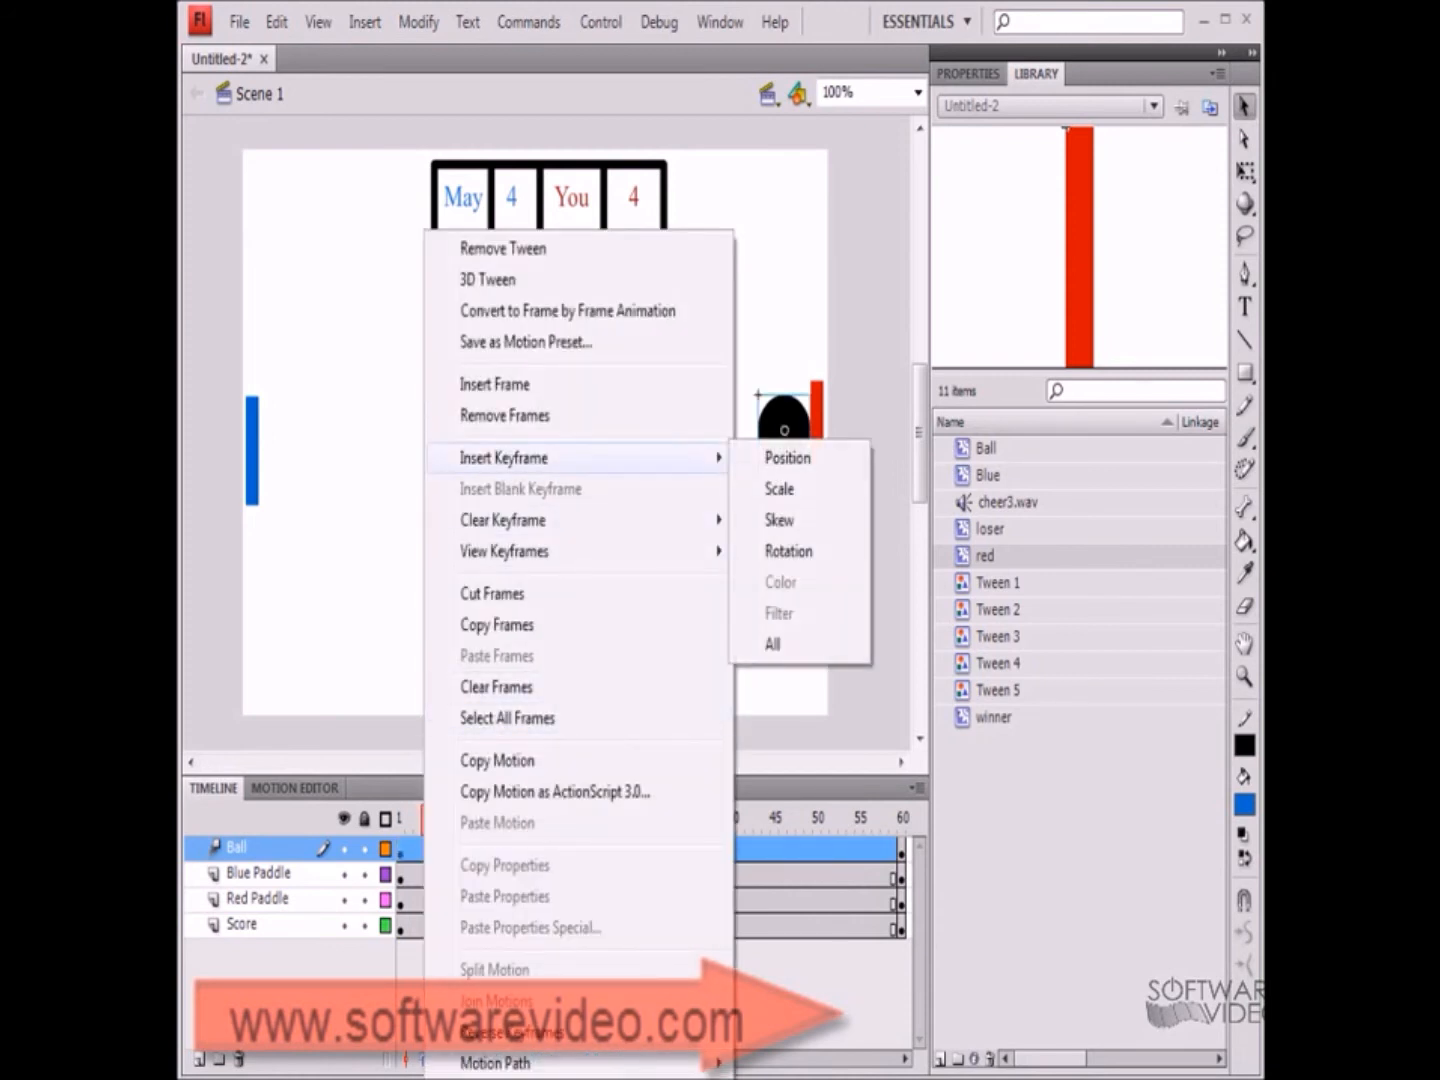
click(788, 458)
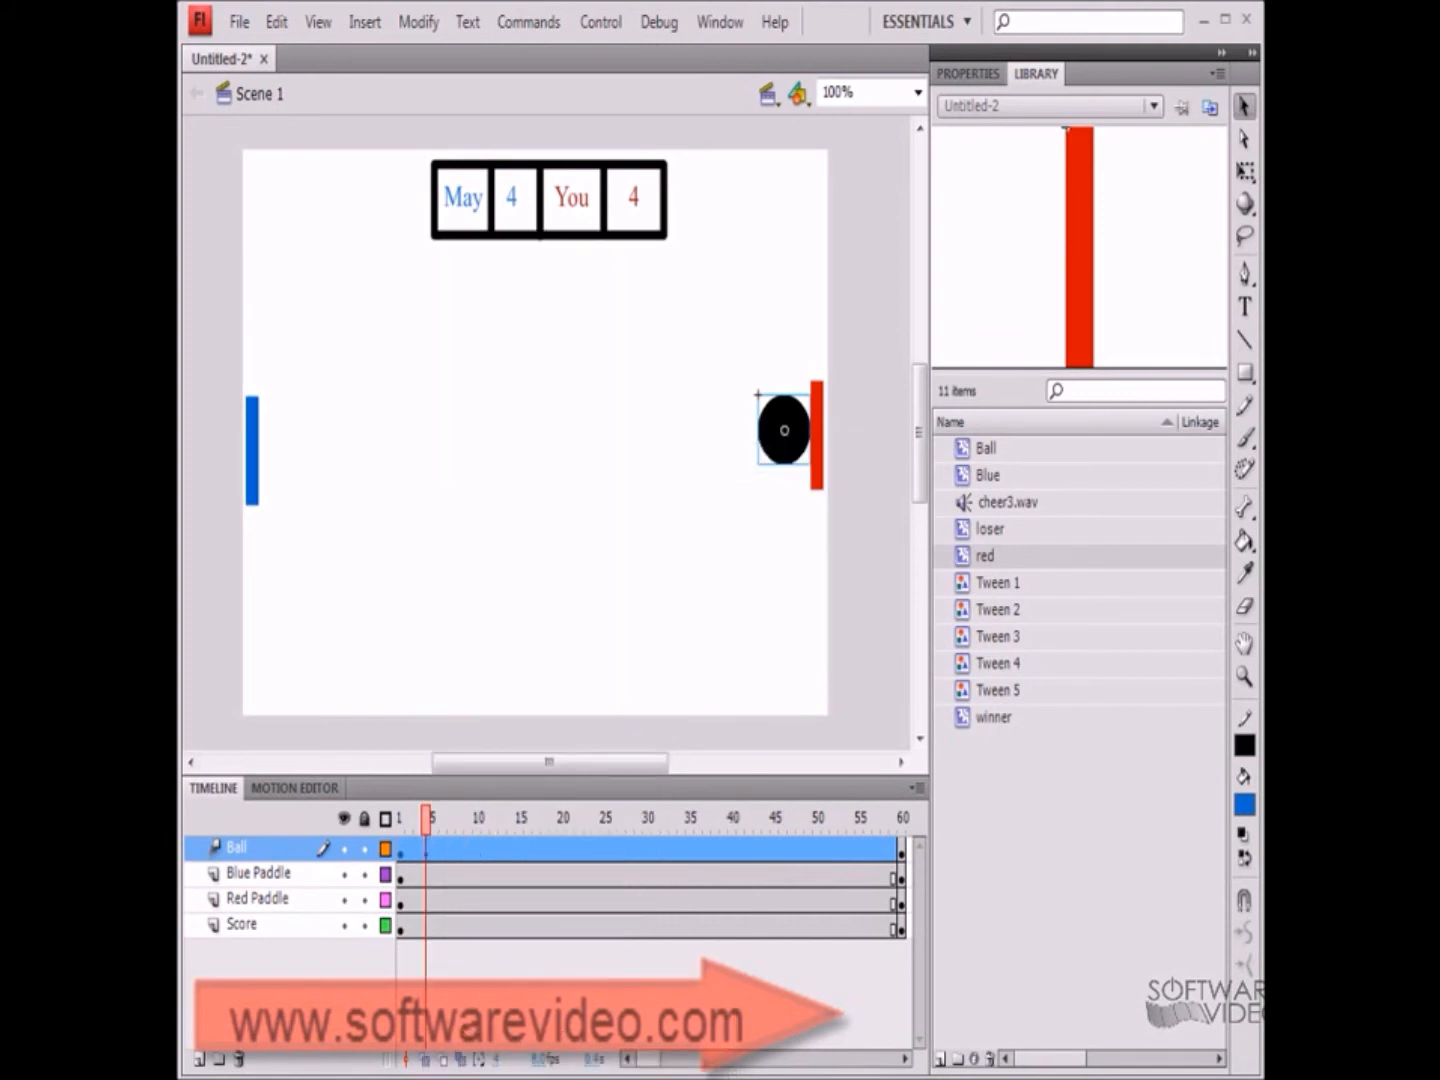
drag(784, 430, 569, 681)
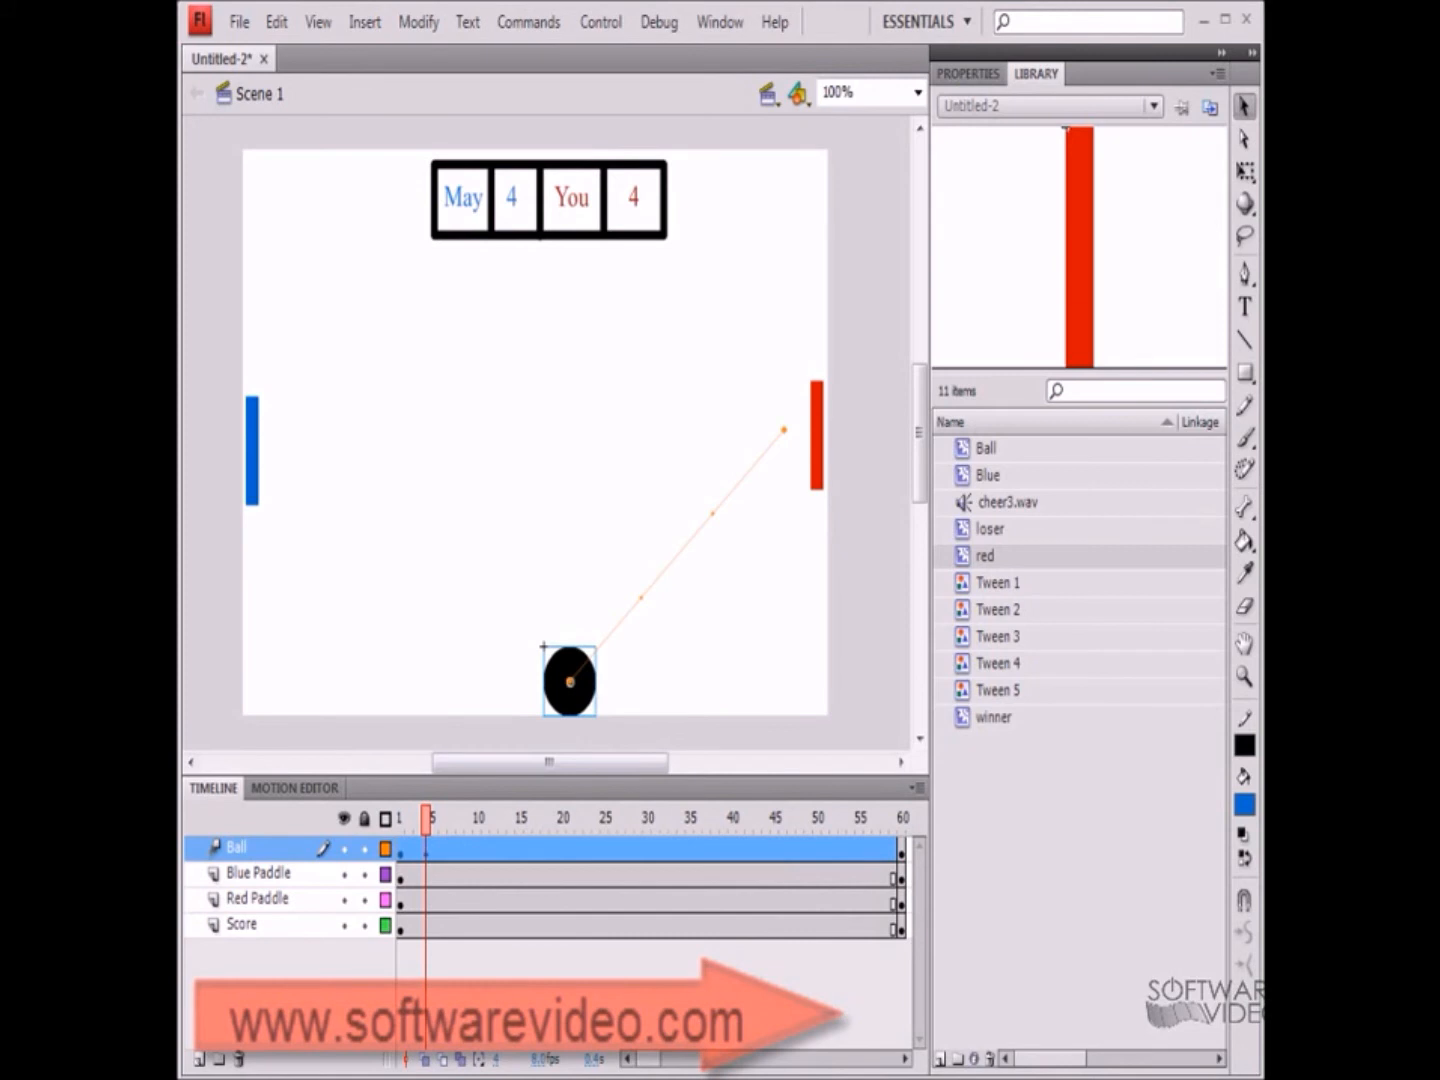
A few frames later, insert another position keyframe and move the ball up to the upper left above the blue paddle
right_click(459, 848)
click(452, 849)
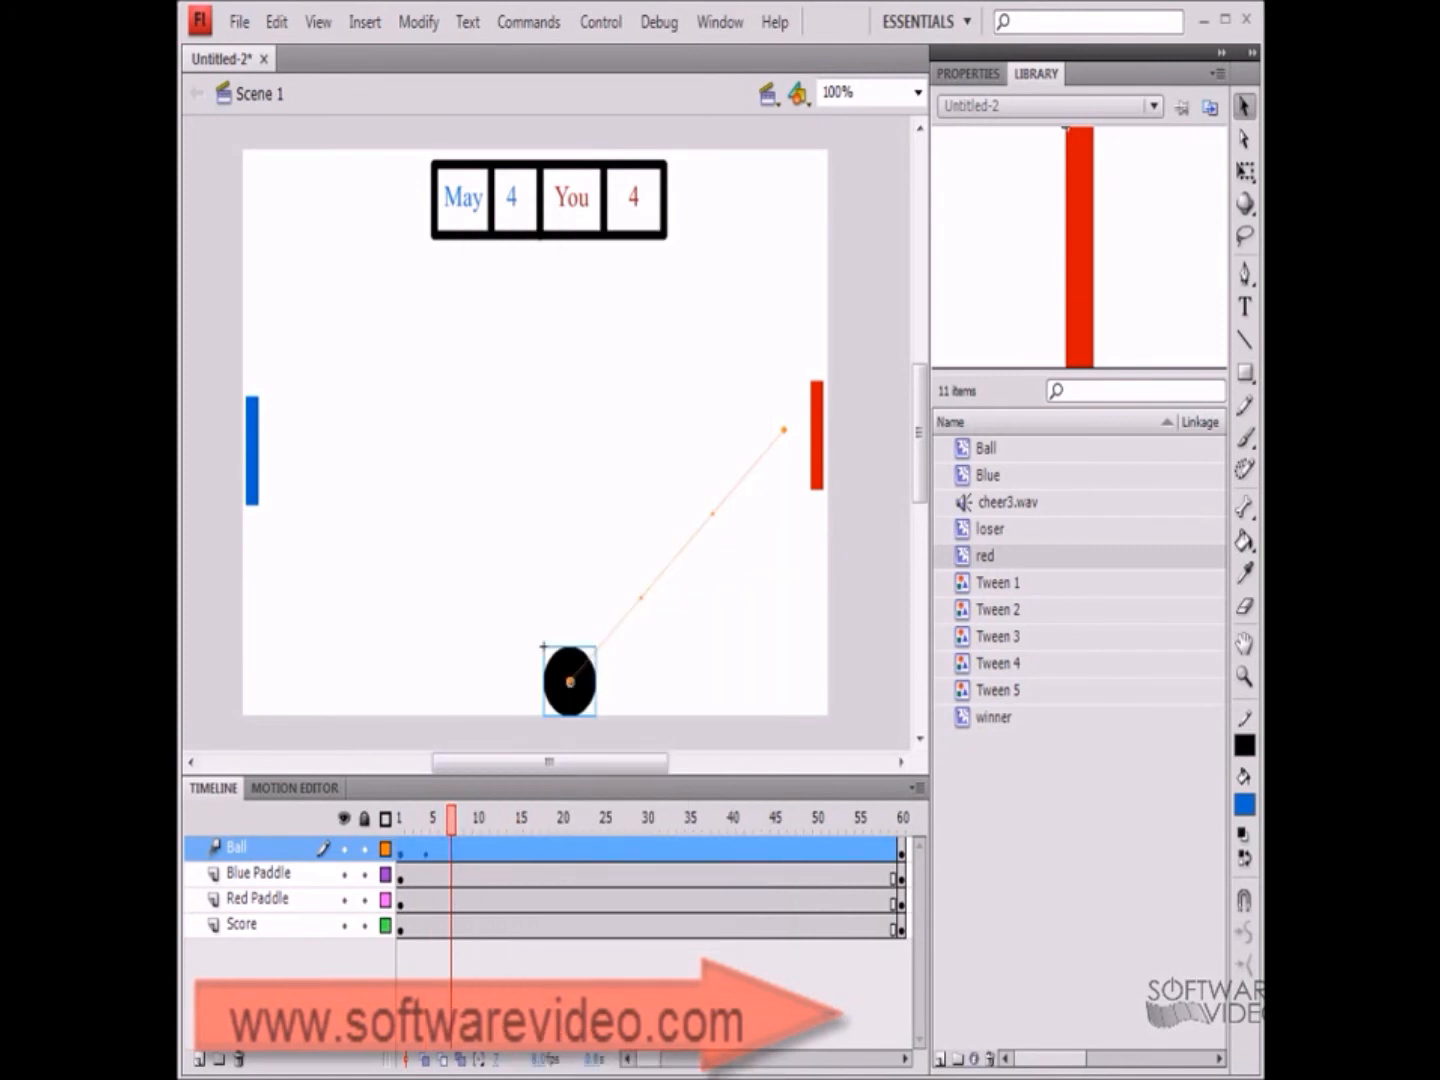
right_click(455, 849)
mouse_move(600, 457)
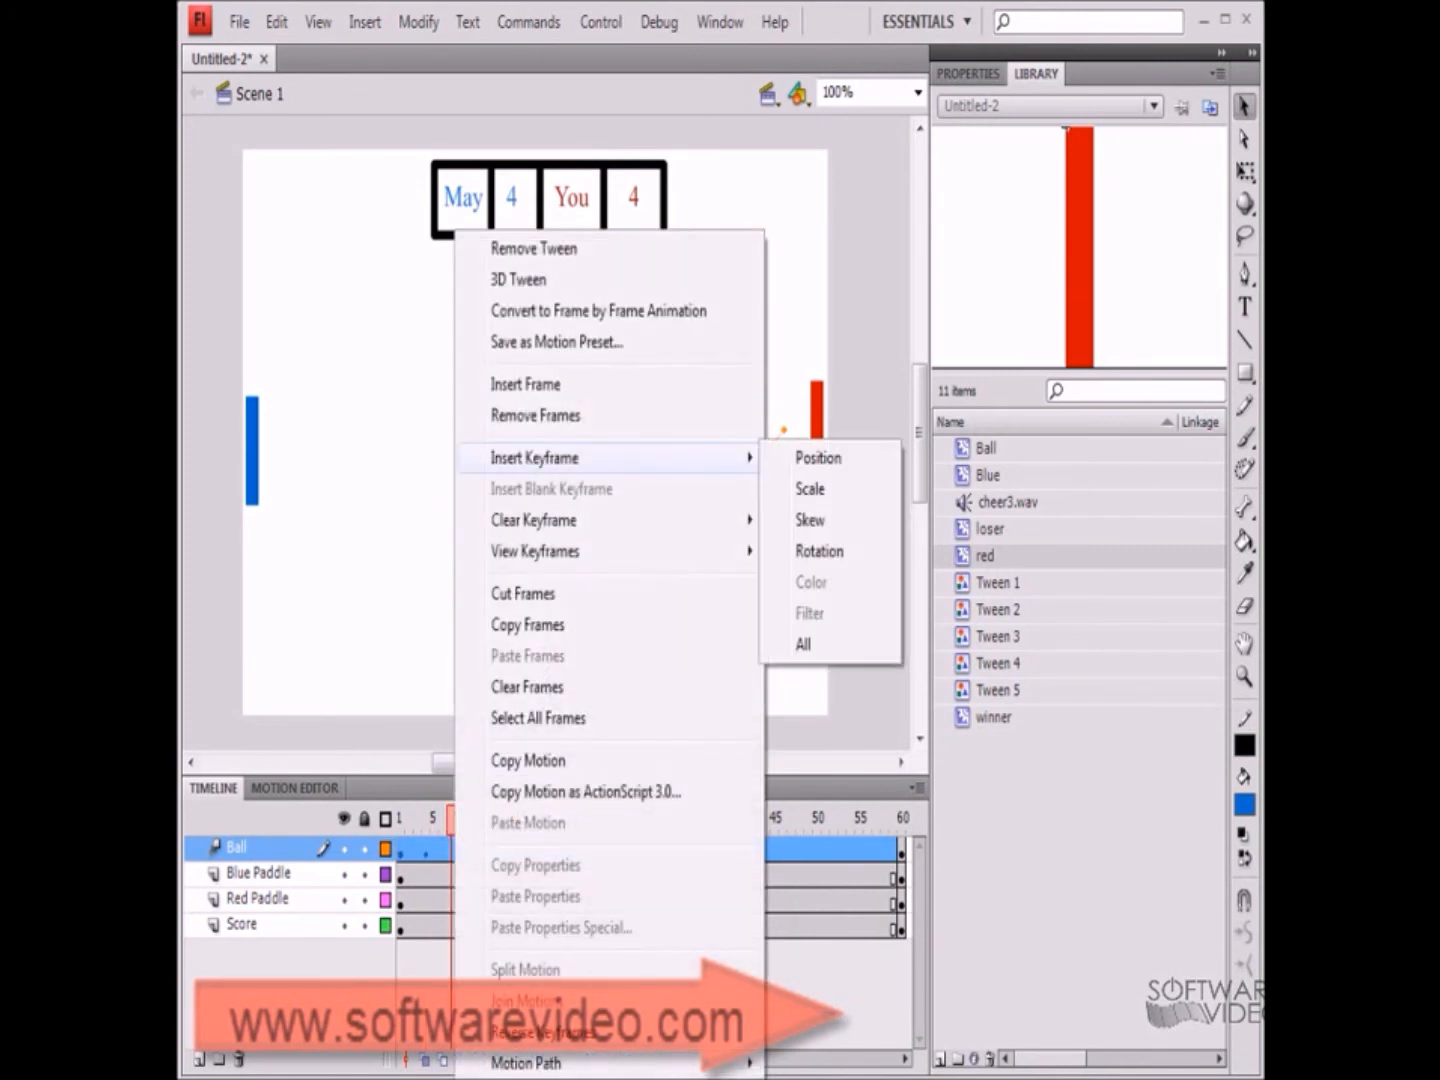
click(818, 457)
drag(569, 681, 290, 335)
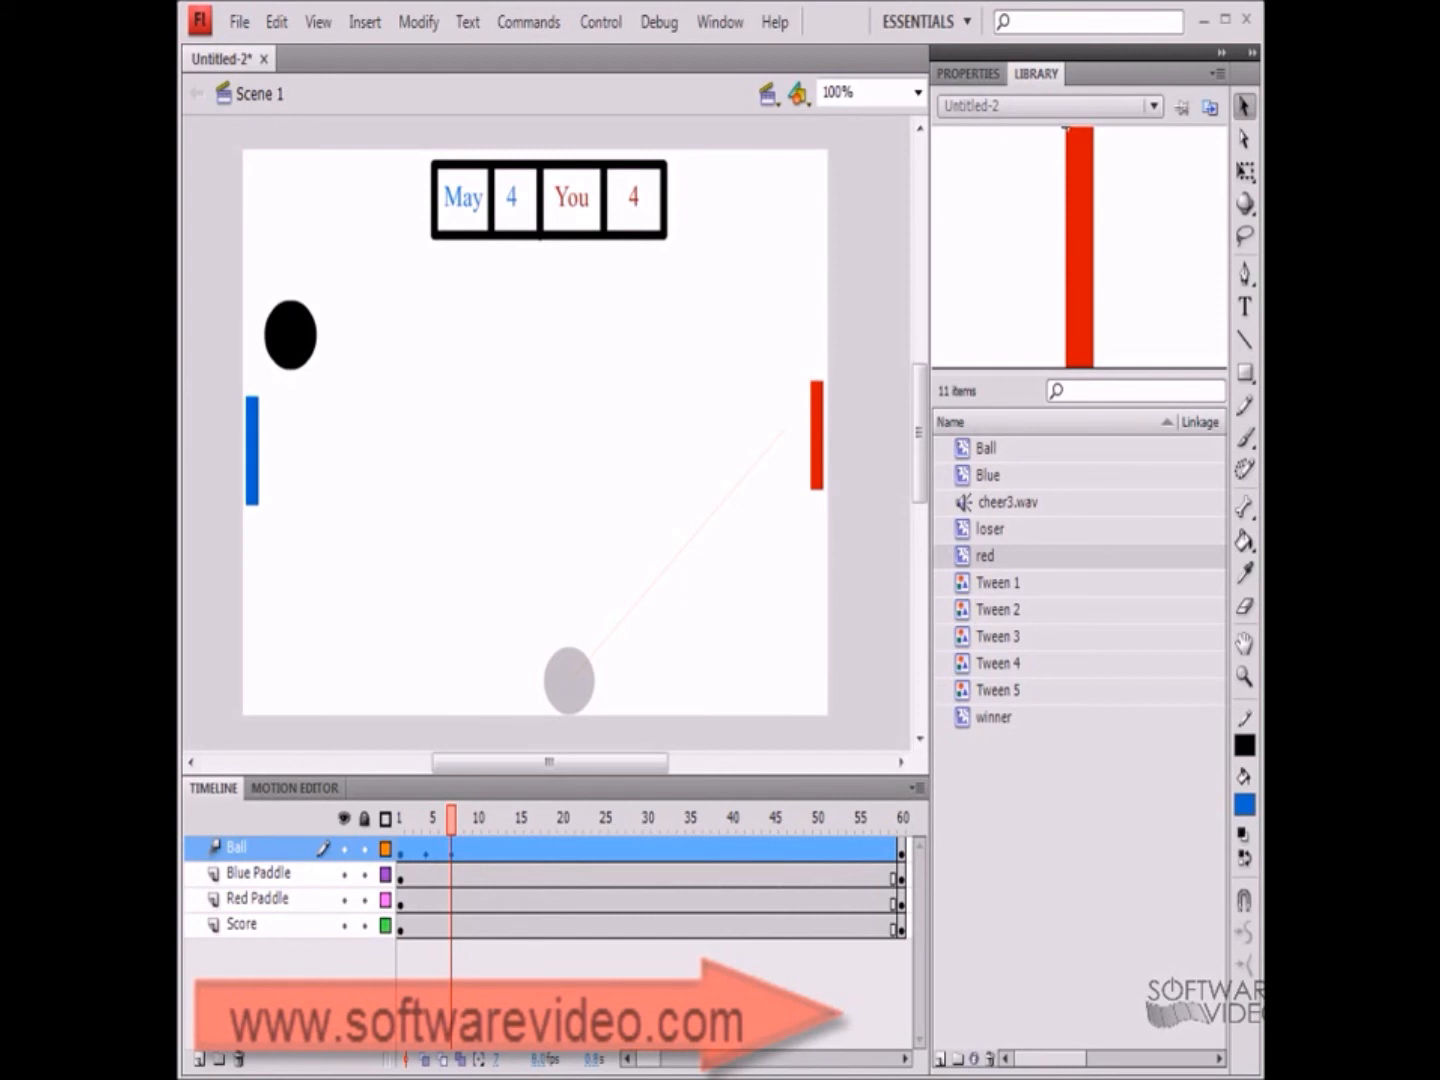
drag(290, 335, 295, 340)
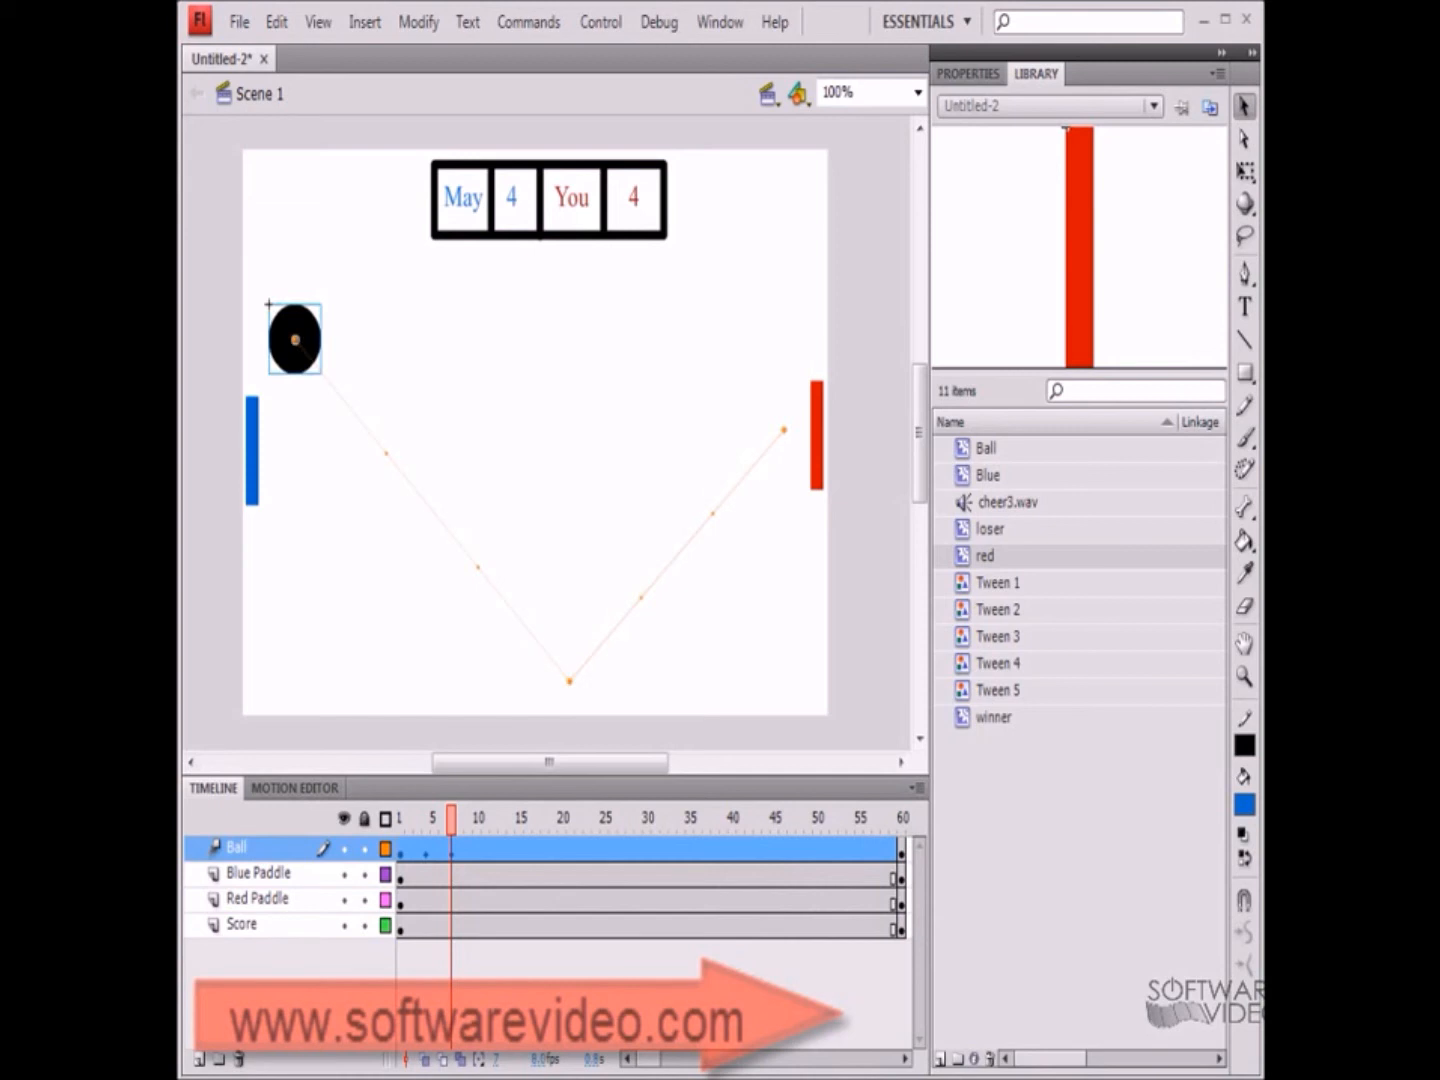
On the Blue Paddle layer, insert a keyframe at frame 5 and move the blue paddle up slightly
click(247, 398)
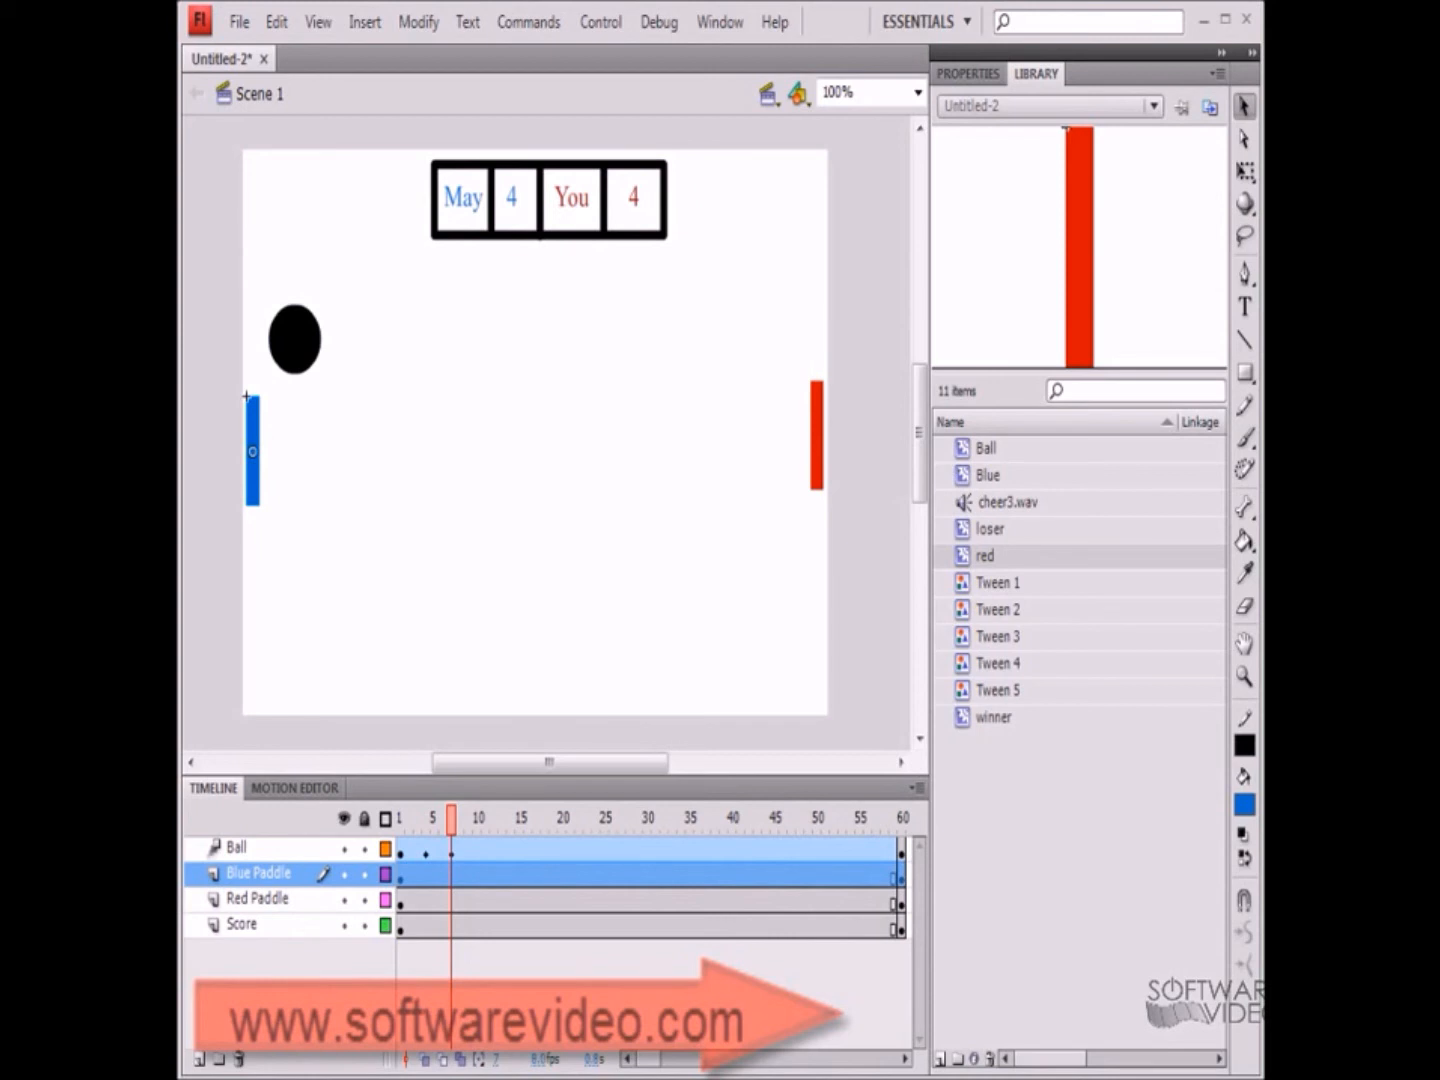
click(434, 875)
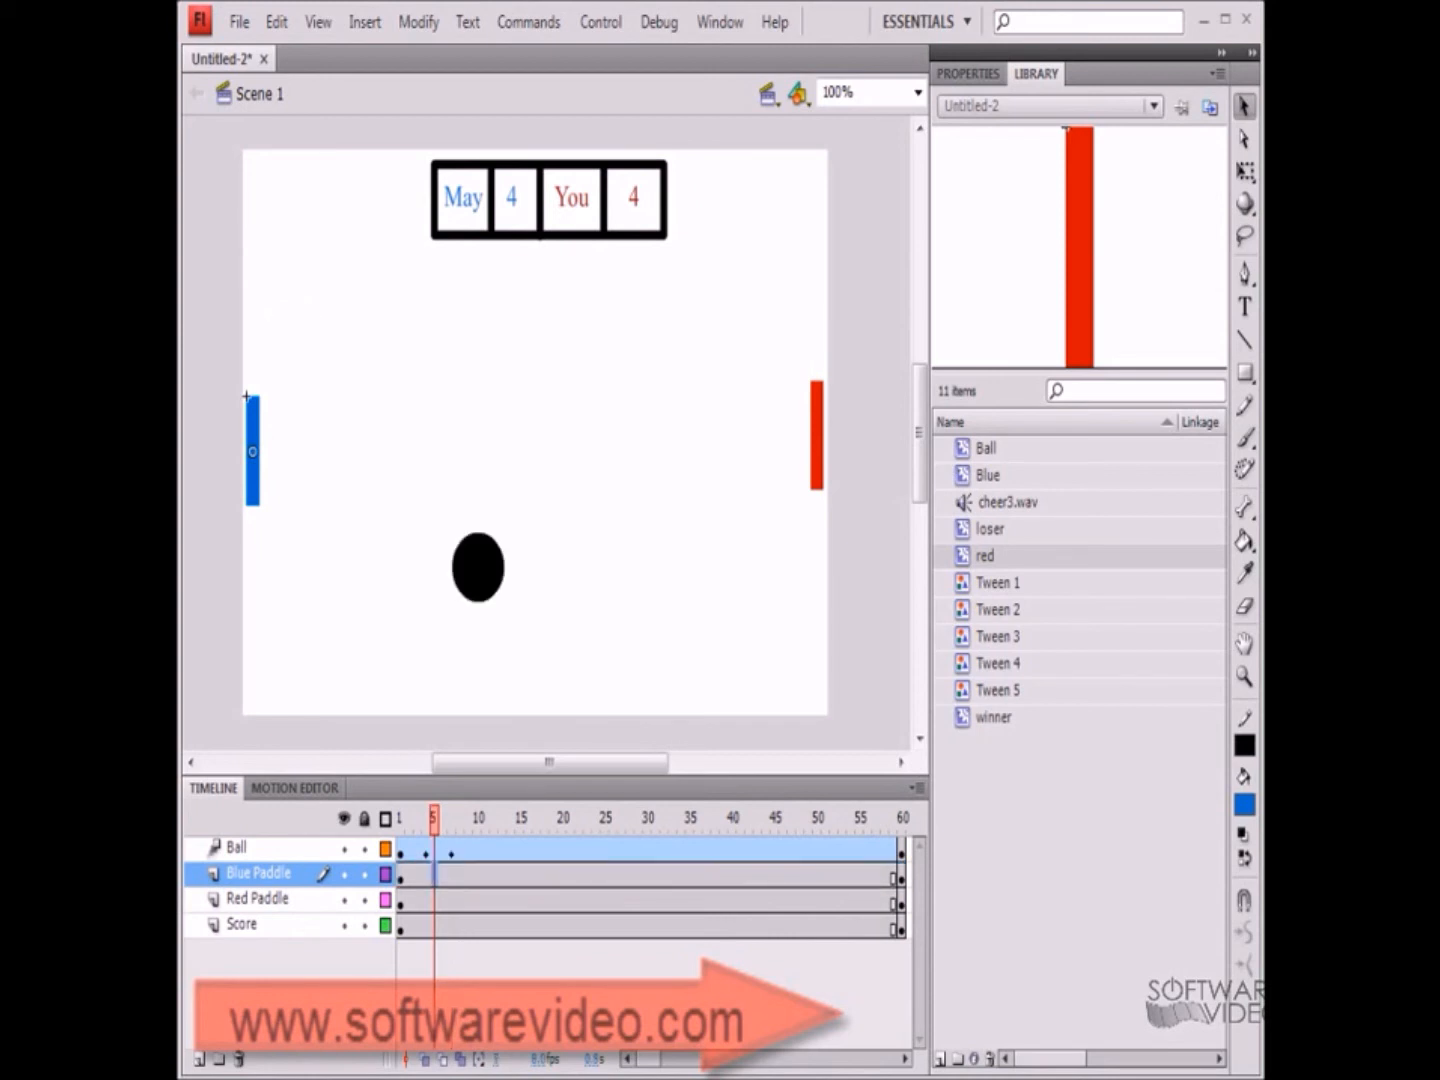
right_click(436, 874)
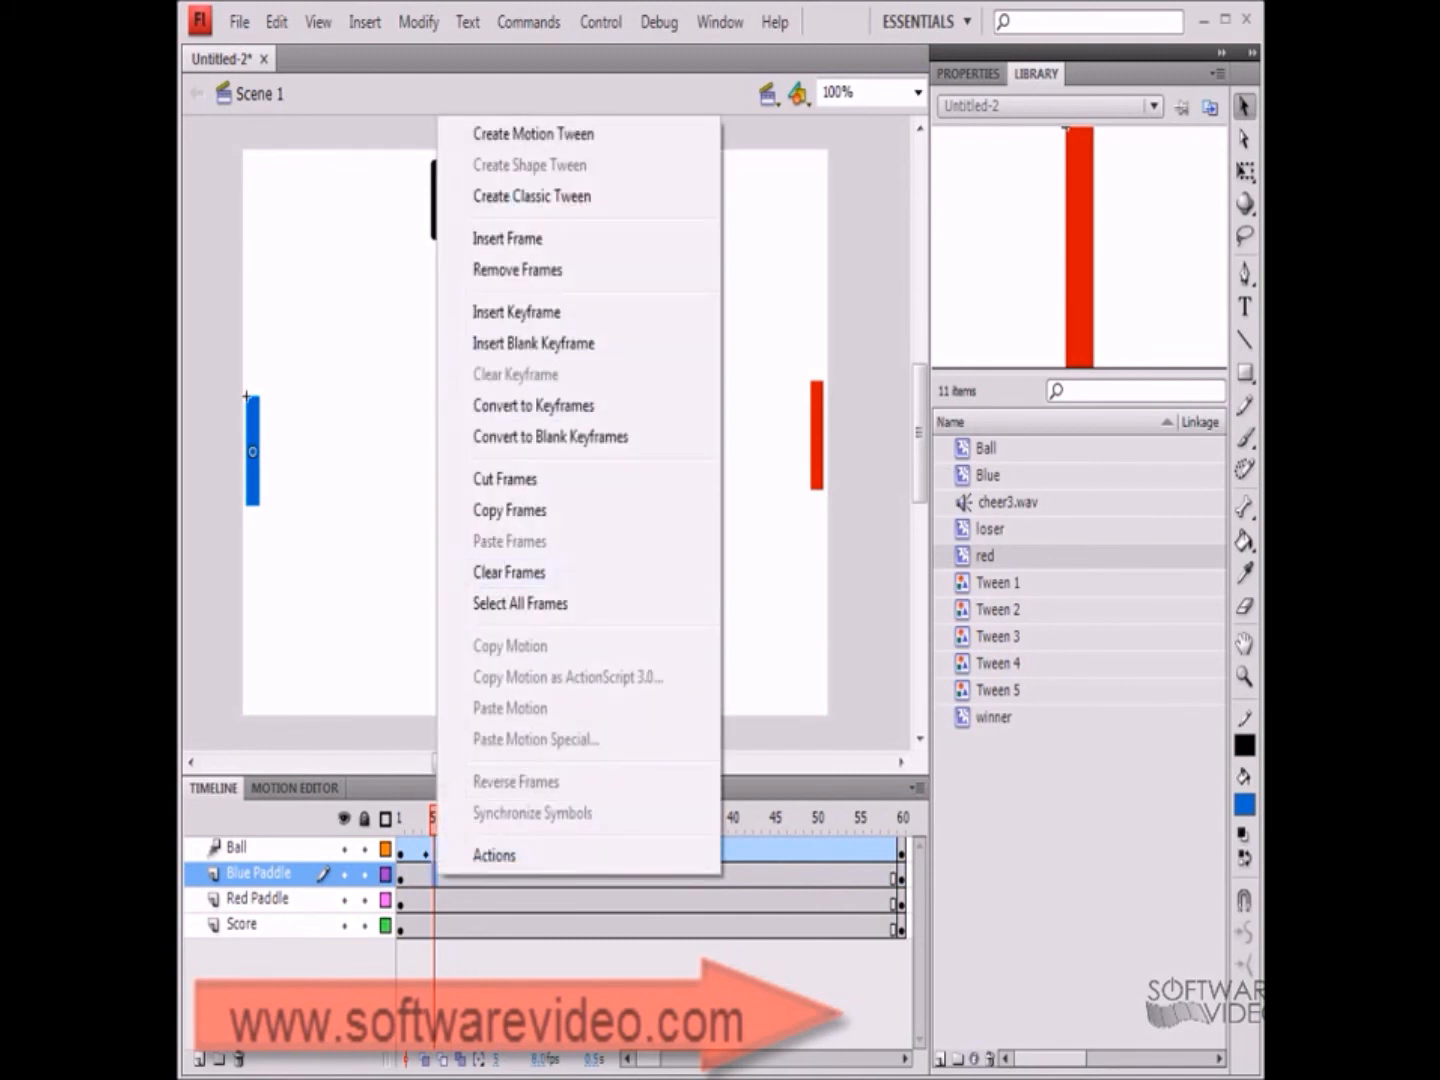
click(516, 312)
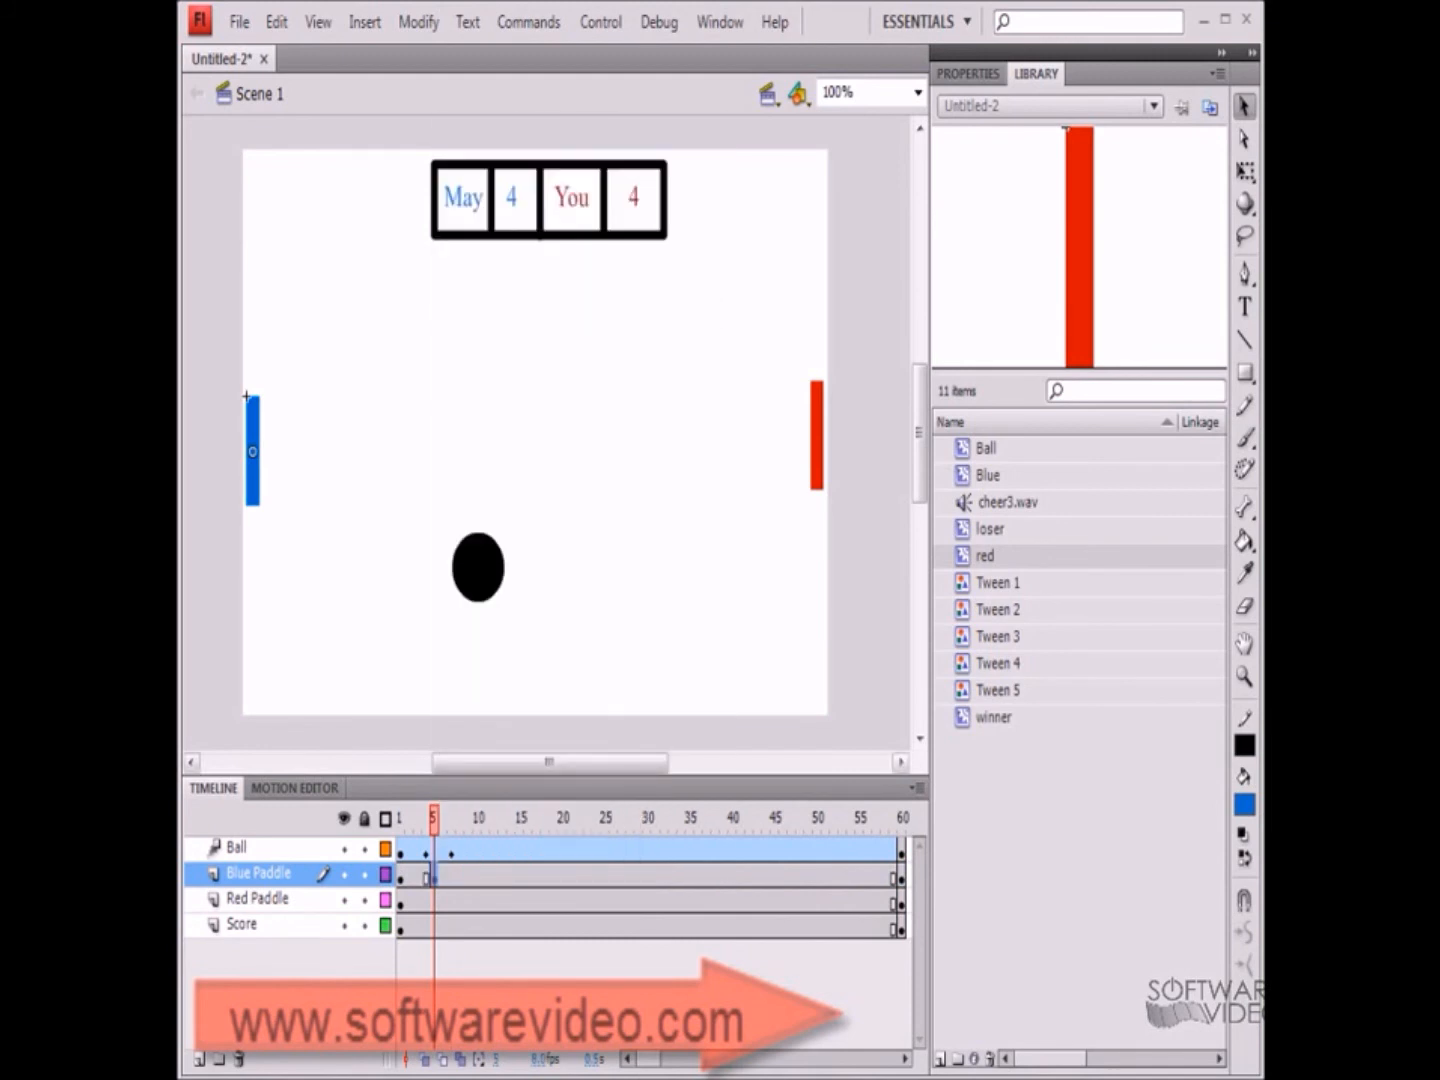
drag(246, 396, 246, 335)
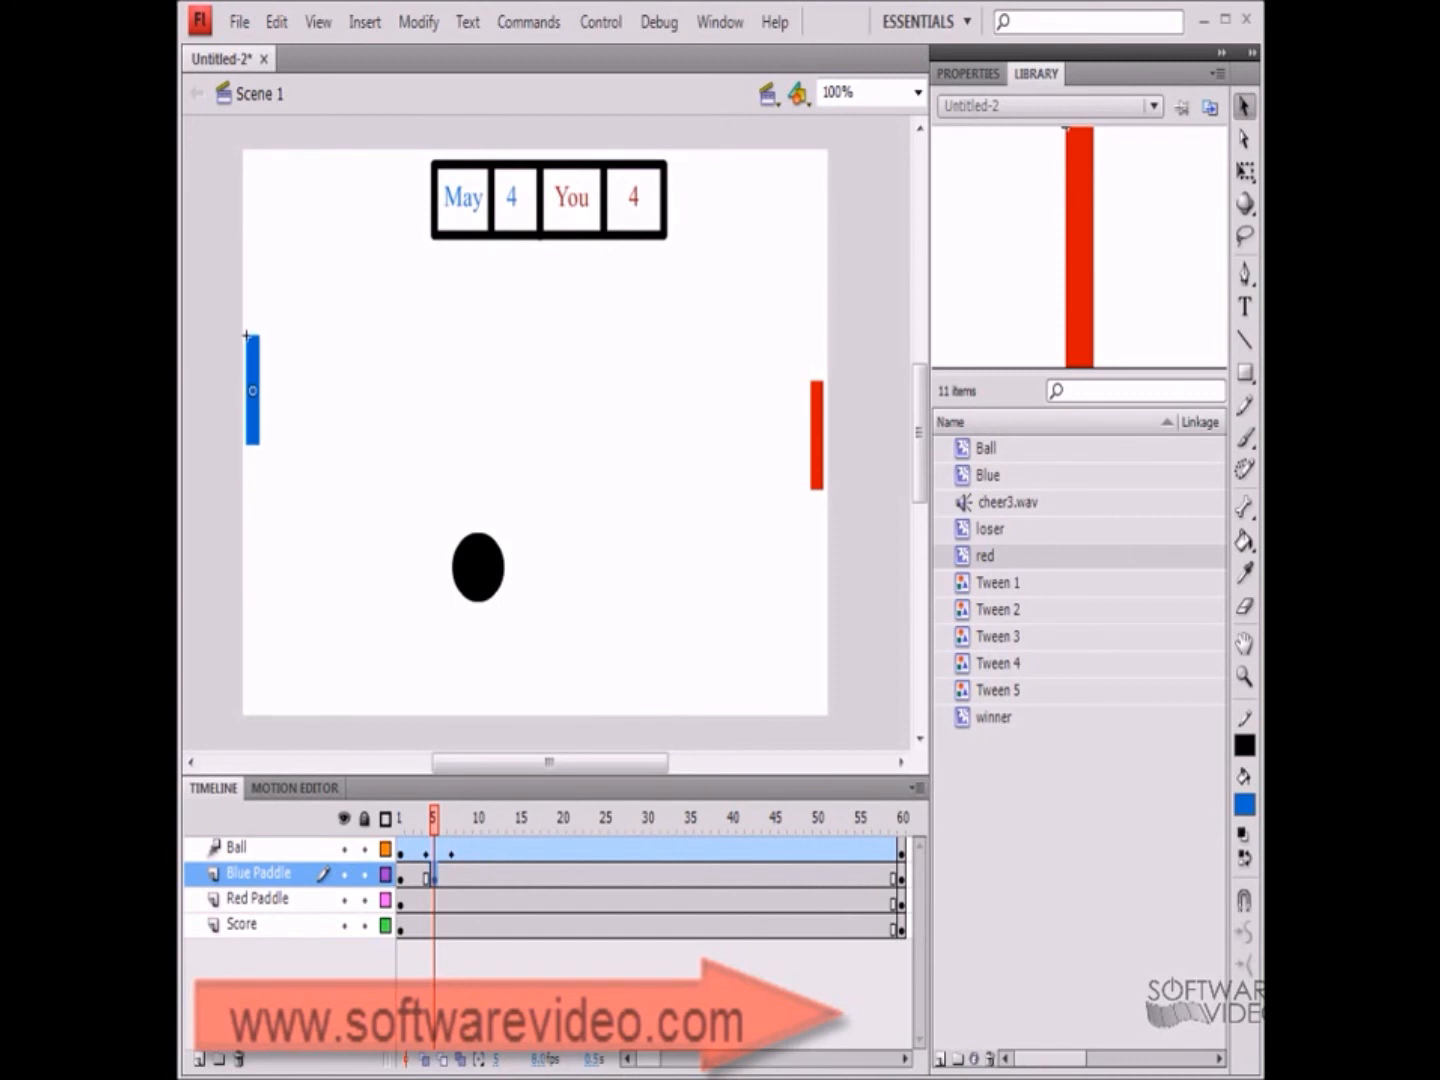
Step forward two frames and raise the blue paddle further up toward the ball
key(period)
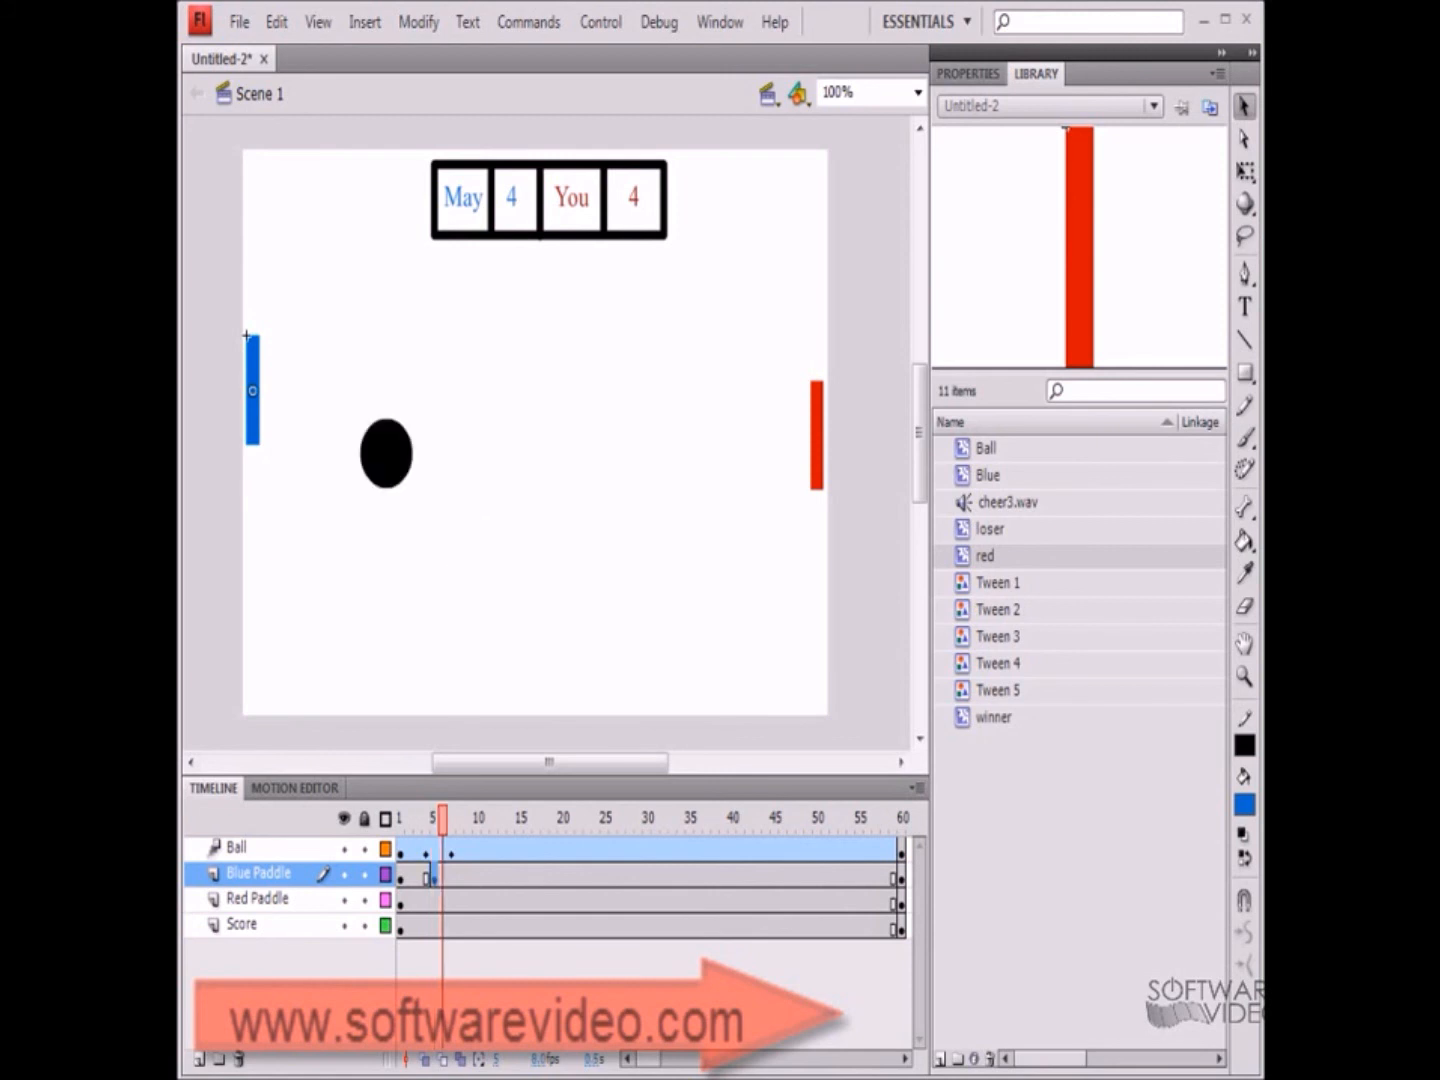
key(period)
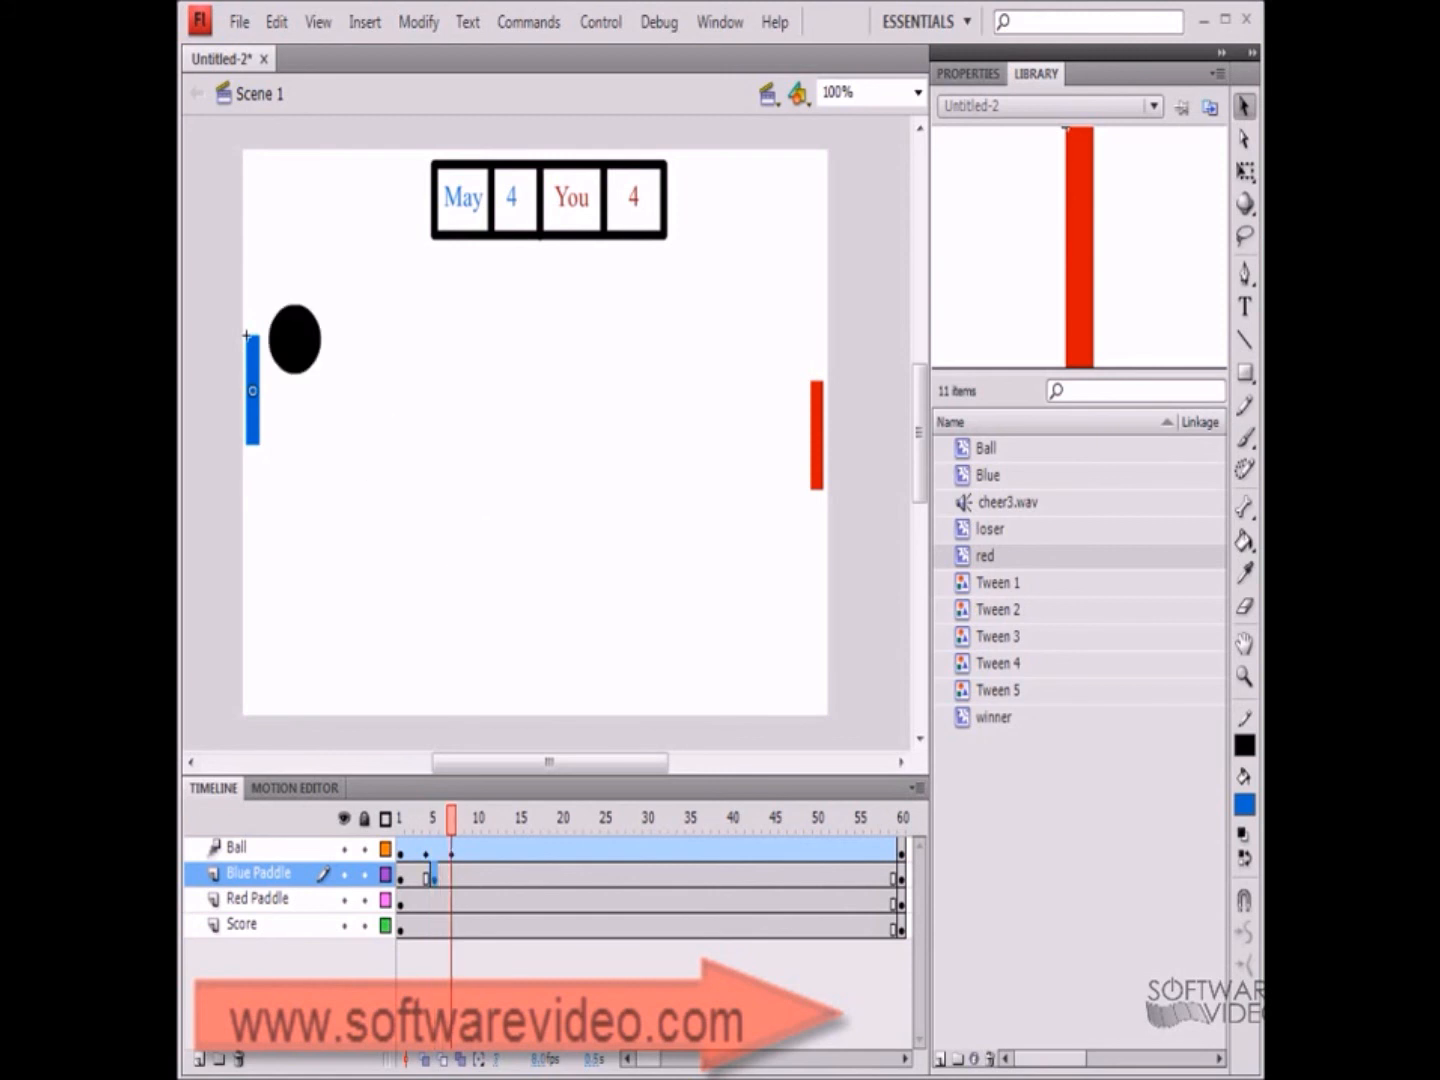
drag(246, 335, 246, 284)
Create a classic tween at the start of the Blue Paddle layer
click(402, 875)
right_click(414, 877)
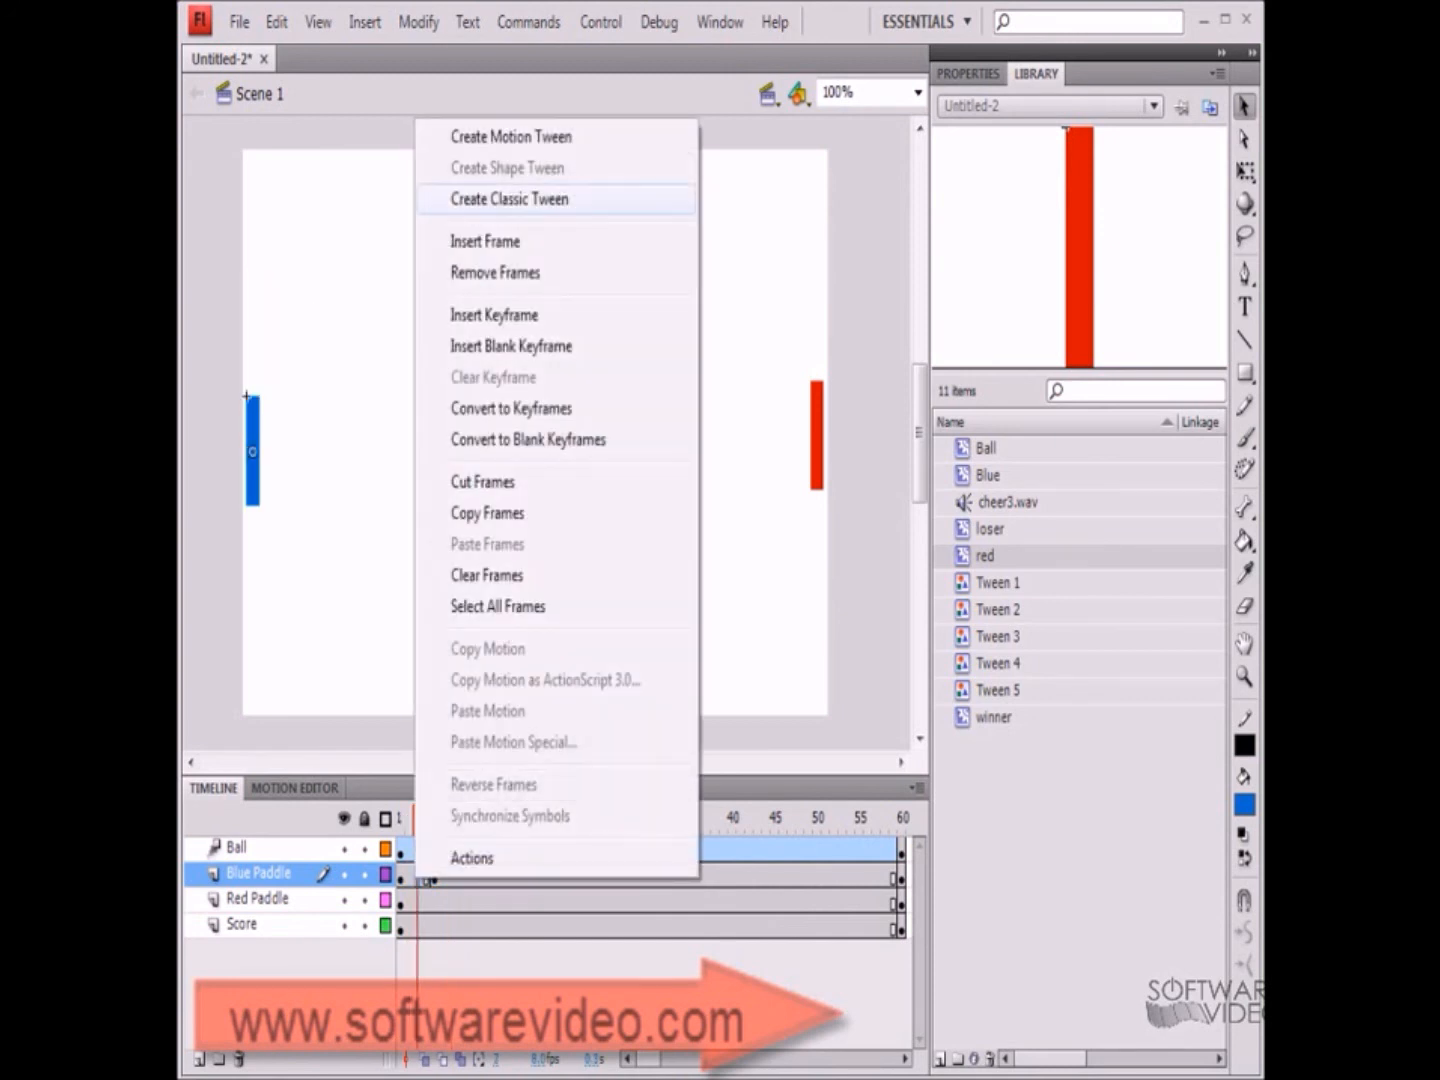
click(509, 198)
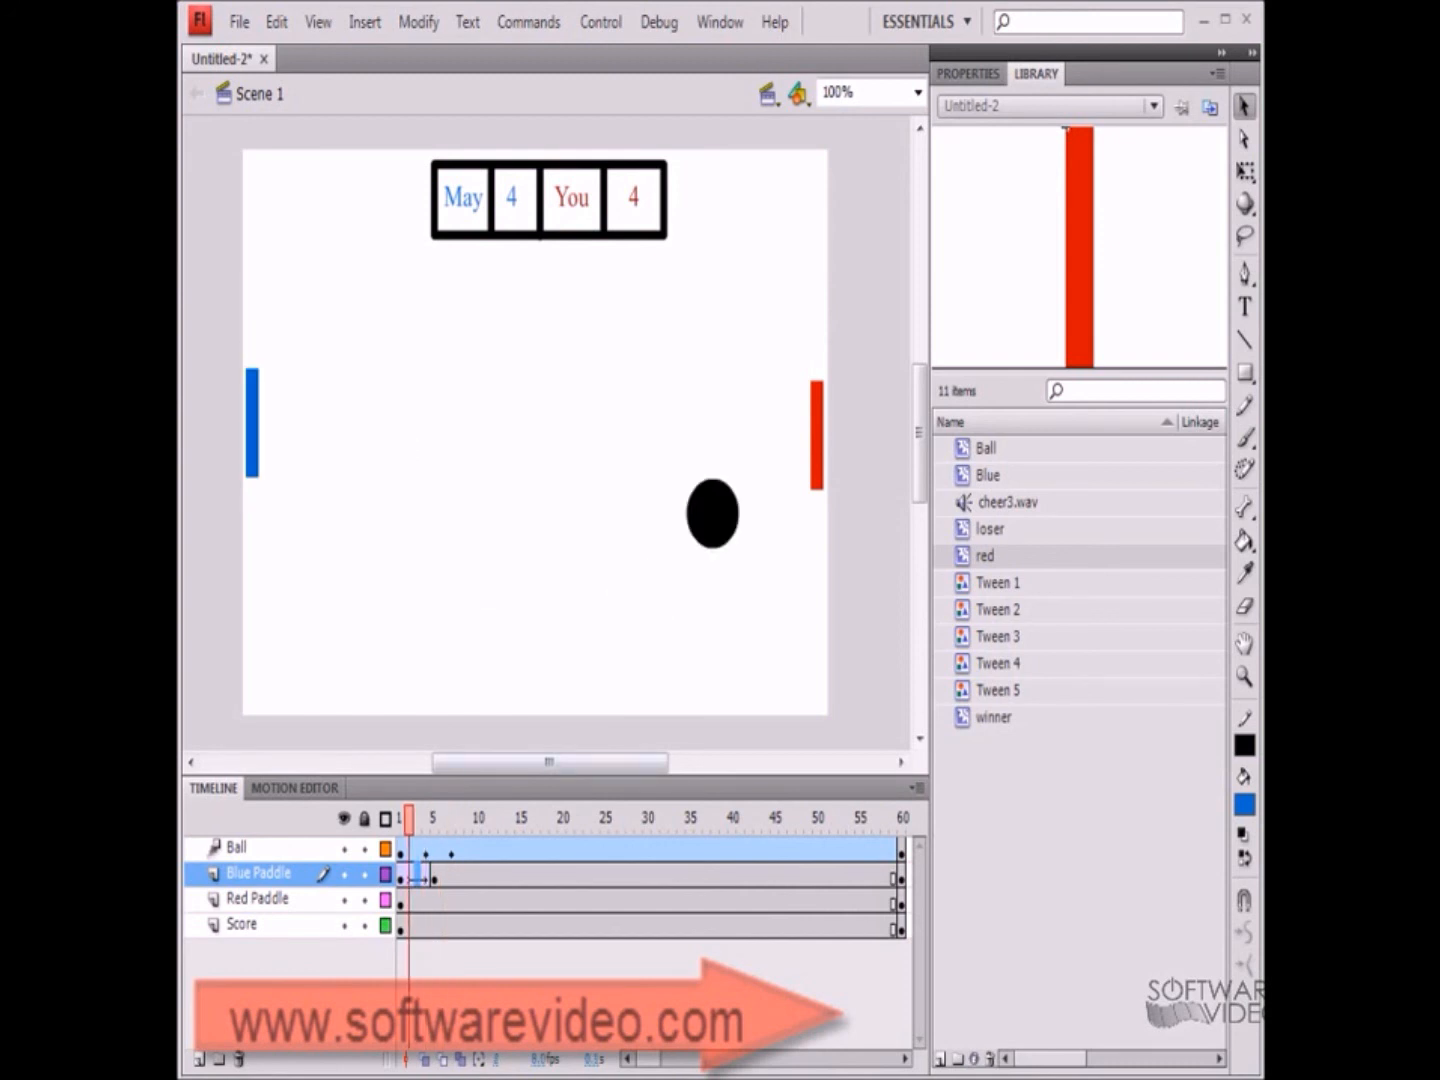
Select the cheer3.wav sound in the library
click(1007, 503)
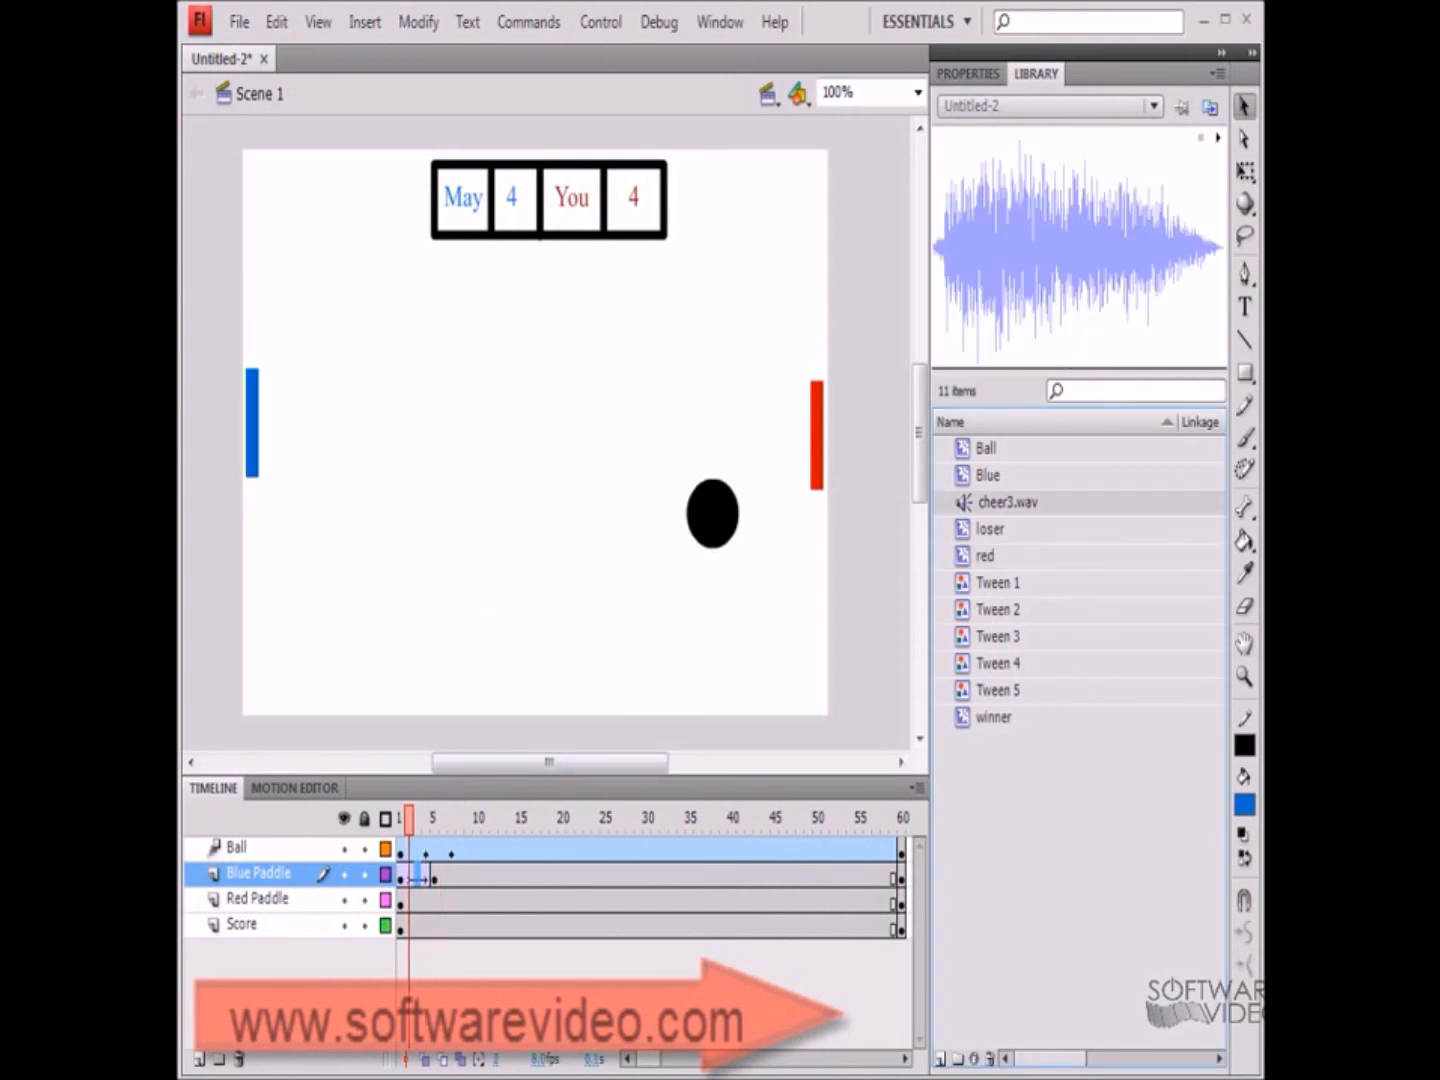